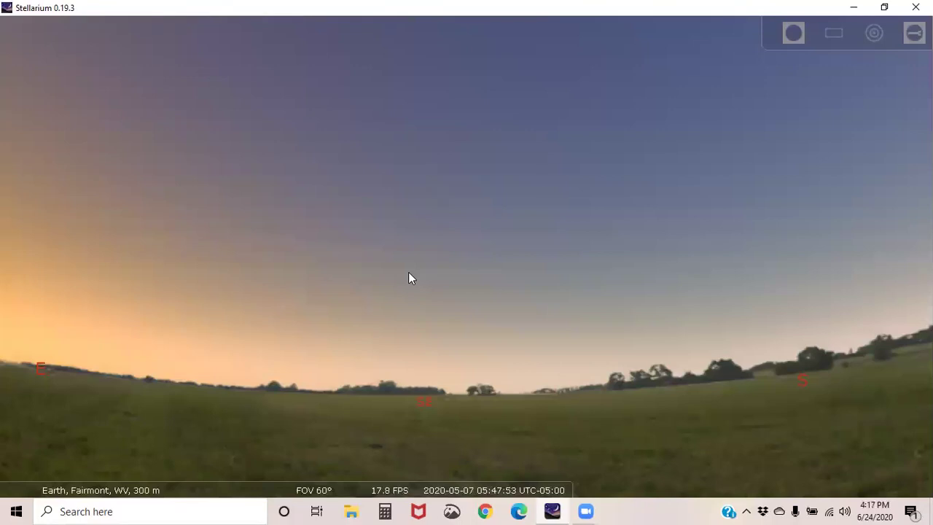
# Turn the view east so the East marker and the rising Sun sit centered
pyautogui.moveTo(408, 272); pyautogui.dragTo(789, 248)
pyautogui.moveTo(443, 350); pyautogui.dragTo(391, 355)
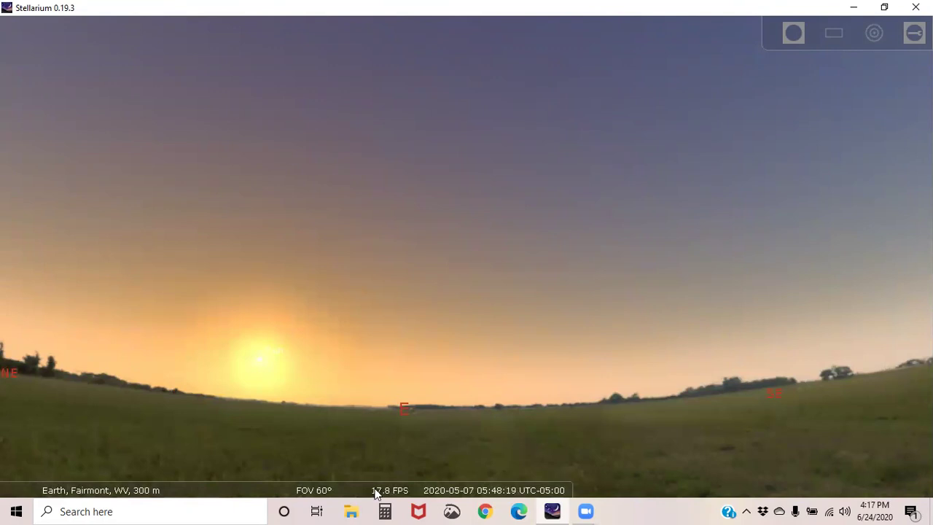
# Speed up the passage of time and lower the horizon to show more sky
pyautogui.moveTo(420, 484)
pyautogui.click(532, 484)
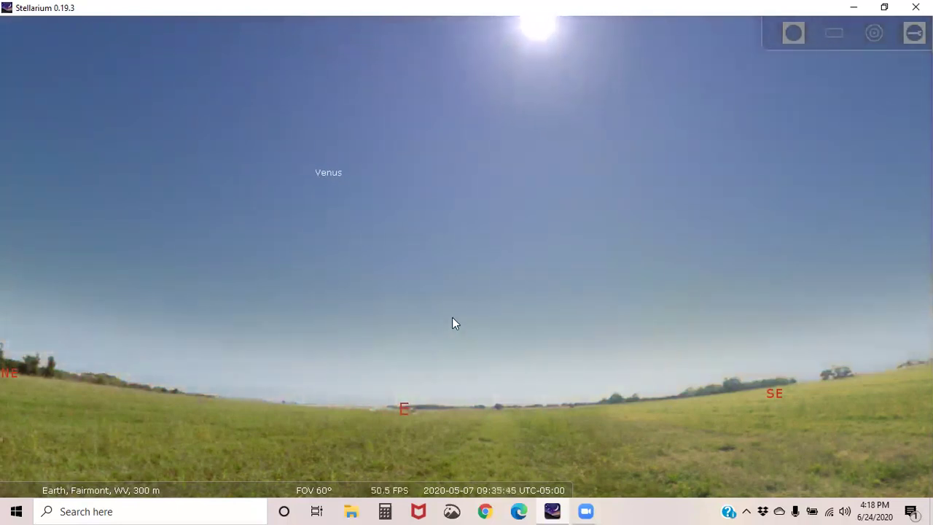
pyautogui.moveTo(452, 317); pyautogui.dragTo(465, 363)
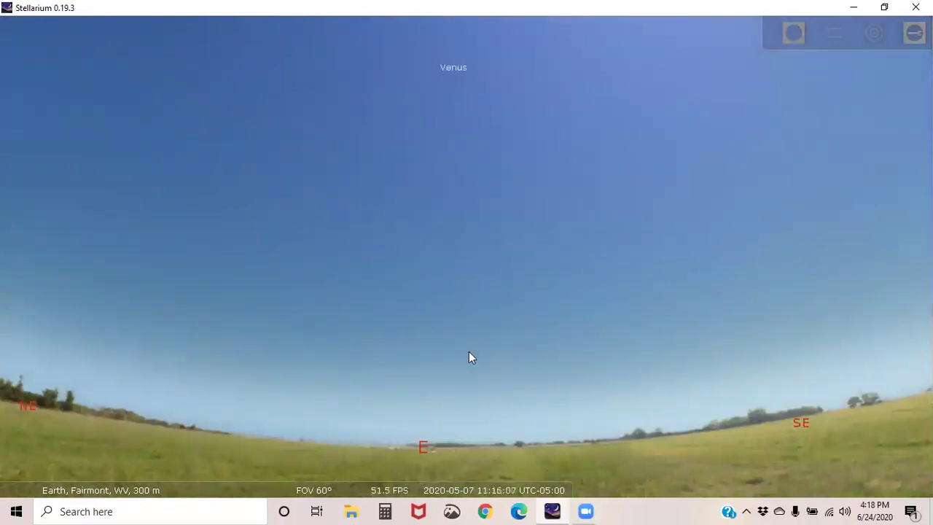
# Pan from the south past the Sun round to center the western horizon as it sets
pyautogui.moveTo(438, 327); pyautogui.dragTo(277, 348)
pyautogui.moveTo(492, 246); pyautogui.dragTo(146, 216)
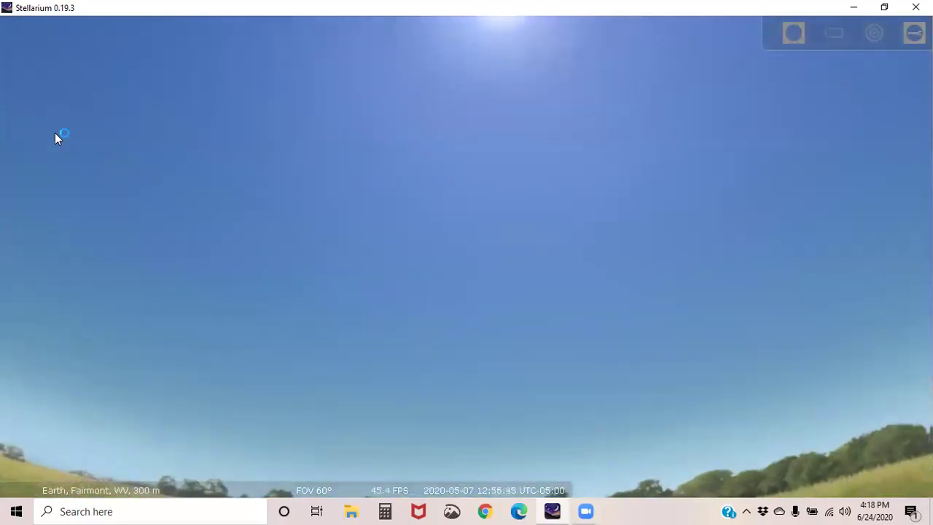
pyautogui.moveTo(455, 289); pyautogui.dragTo(262, 160)
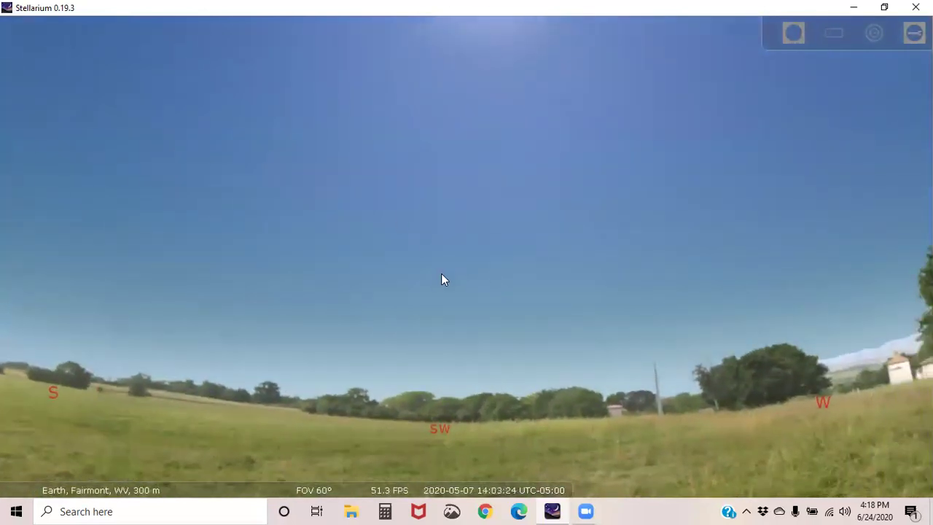
pyautogui.moveTo(441, 273); pyautogui.dragTo(152, 209)
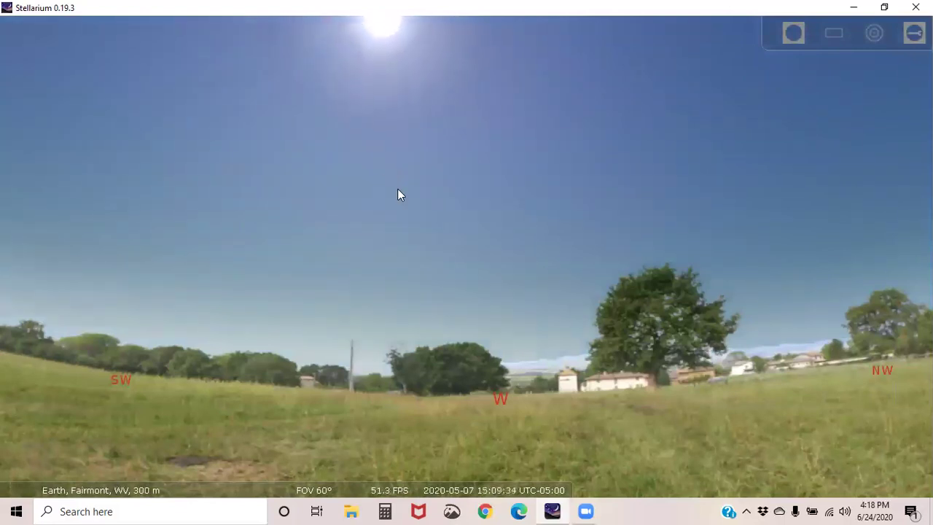
pyautogui.moveTo(494, 348); pyautogui.dragTo(474, 335)
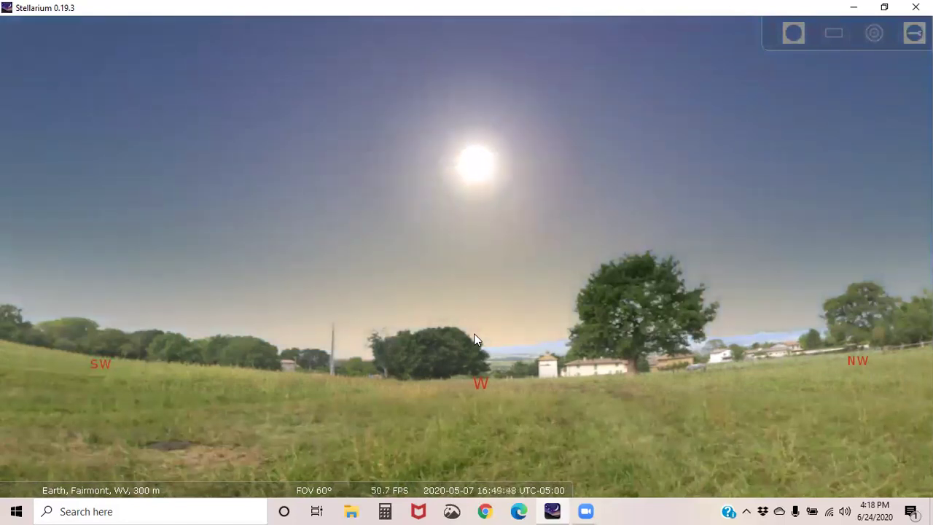
pyautogui.moveTo(73, 485)
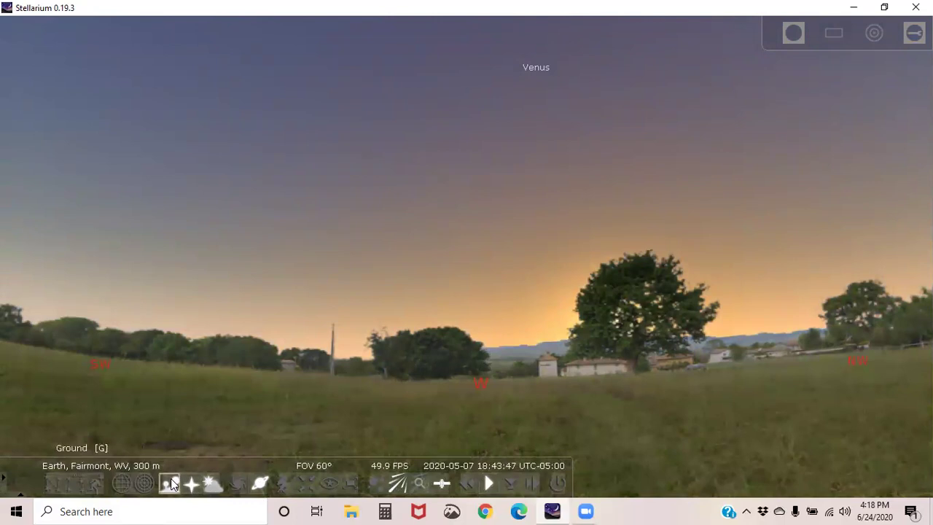
# Turn off the cardinal point labels along the horizon
pyautogui.click(193, 482)
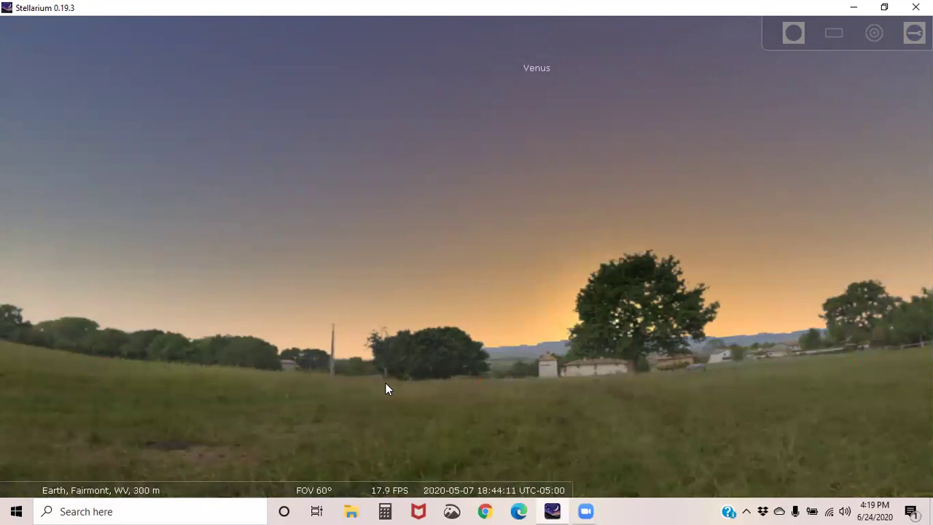
# Pan along the horizon until the white barn sits centered under the dusk sky
pyautogui.moveTo(385, 384); pyautogui.dragTo(868, 284)
pyautogui.moveTo(279, 289); pyautogui.dragTo(591, 257)
pyautogui.moveTo(500, 267); pyautogui.dragTo(436, 264)
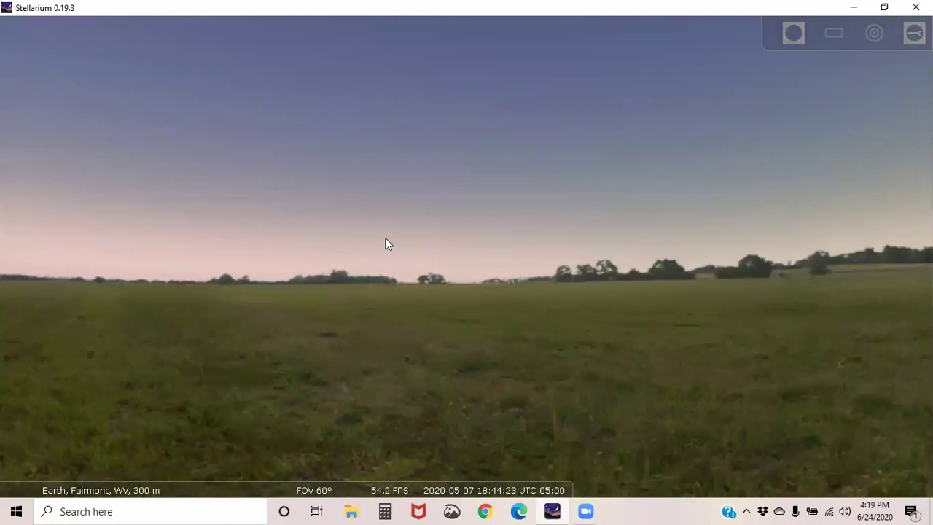
pyautogui.moveTo(106, 228); pyautogui.dragTo(530, 210)
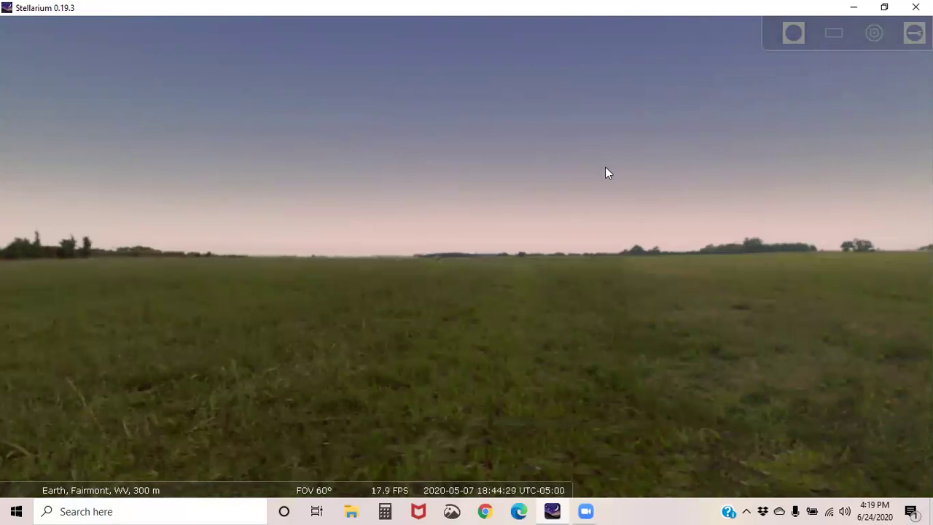
pyautogui.moveTo(356, 204); pyautogui.dragTo(833, 221)
pyautogui.moveTo(502, 216); pyautogui.dragTo(659, 199)
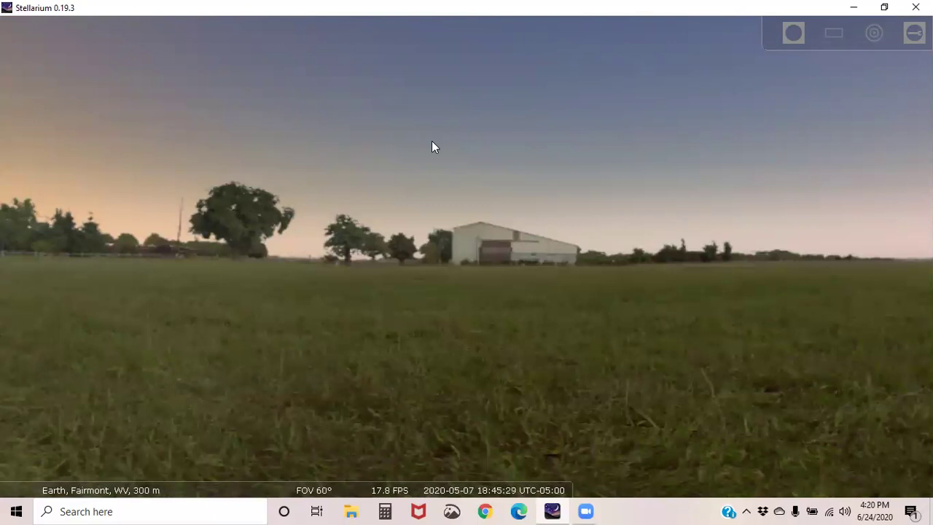
# Tilt up to the sky, speed time three steps until dark, then restore normal rate near 20:15
pyautogui.moveTo(432, 142); pyautogui.dragTo(423, 356)
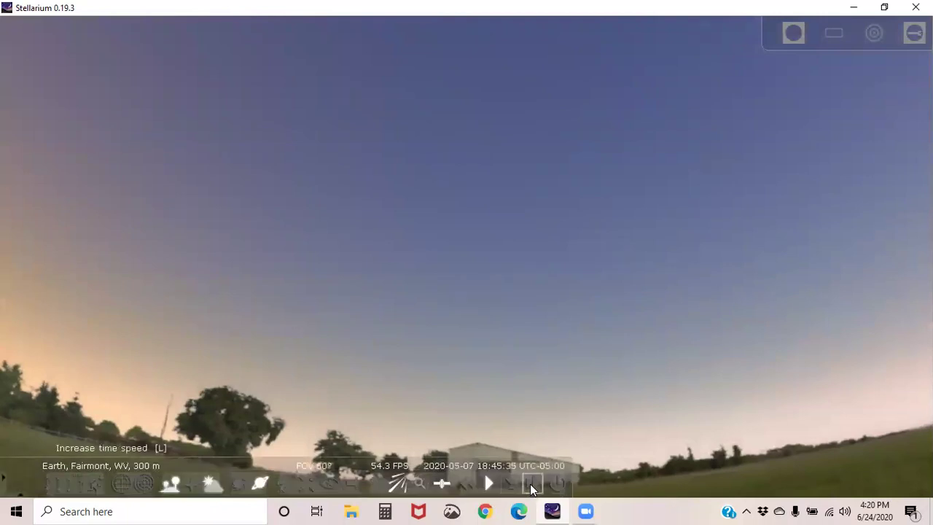
pyautogui.click(531, 485)
pyautogui.click(530, 484)
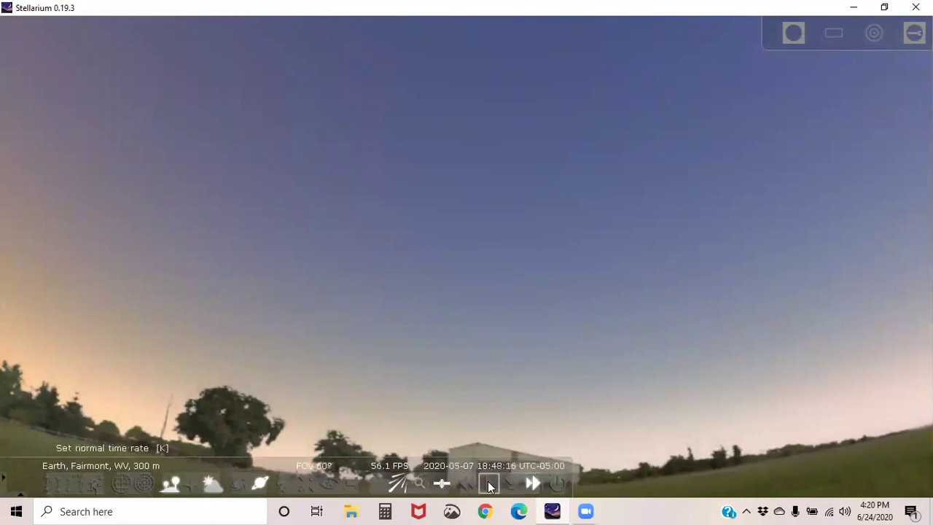
pyautogui.click(531, 483)
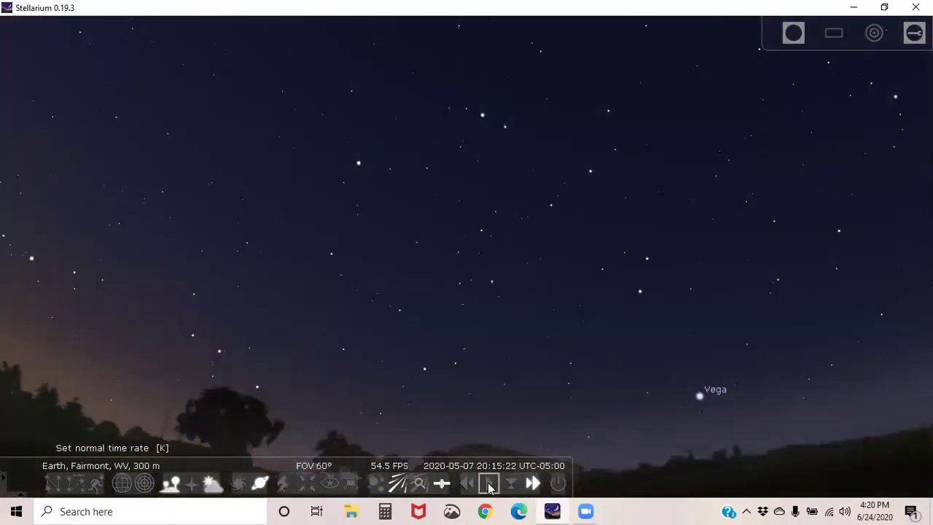
pyautogui.click(489, 485)
# Pan higher into the night sky, framing Capella at left and Arcturus at top right
pyautogui.moveTo(444, 297); pyautogui.dragTo(463, 336)
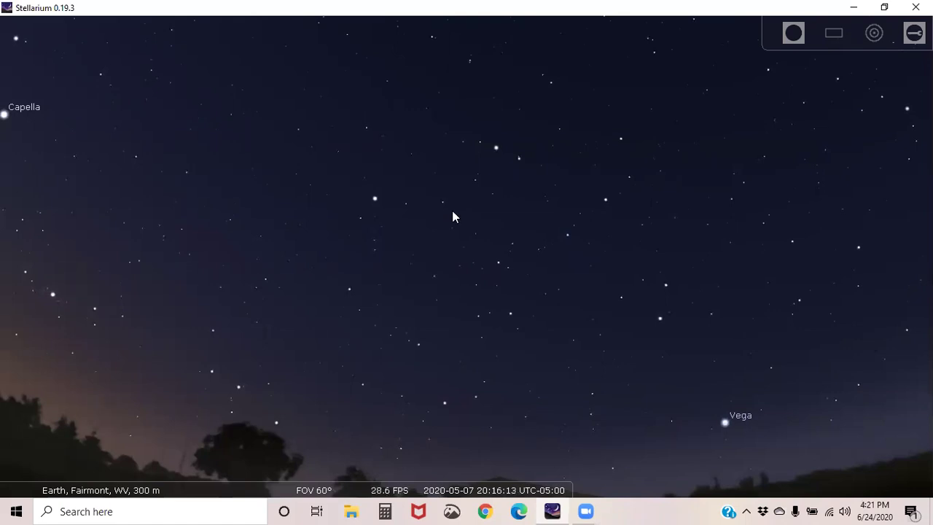
pyautogui.moveTo(452, 221); pyautogui.dragTo(444, 371)
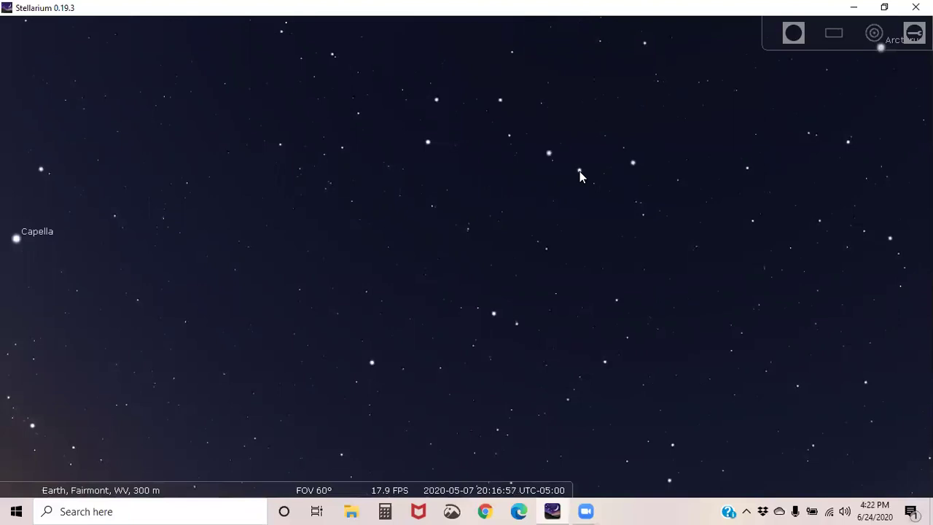
pyautogui.moveTo(580, 171)
pyautogui.mouseDown()
pyautogui.moveTo(553, 156)
pyautogui.moveTo(571, 163)
pyautogui.mouseUp()
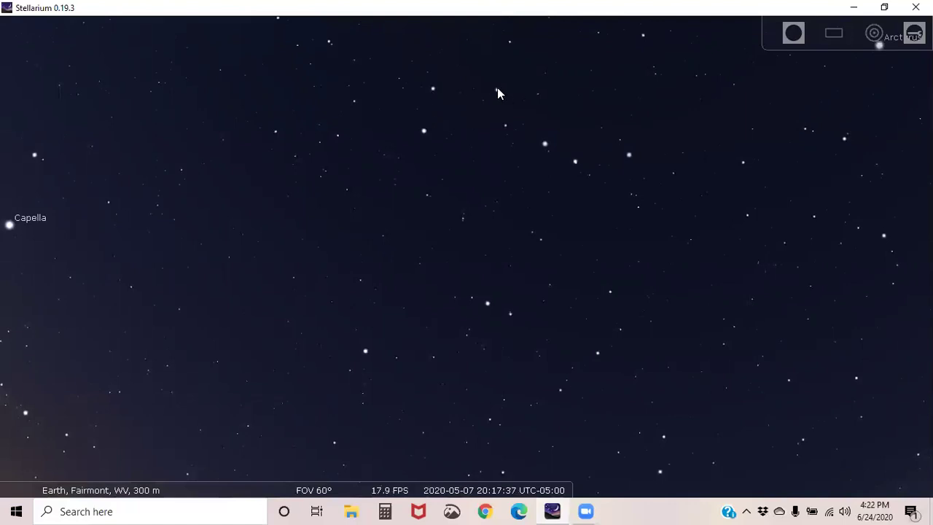
# Select Phecda, Merak, Dubhe, Alioth, Alcor, Alkaid and Megrez in turn, then clear the selection
pyautogui.click(497, 90)
pyautogui.click(433, 88)
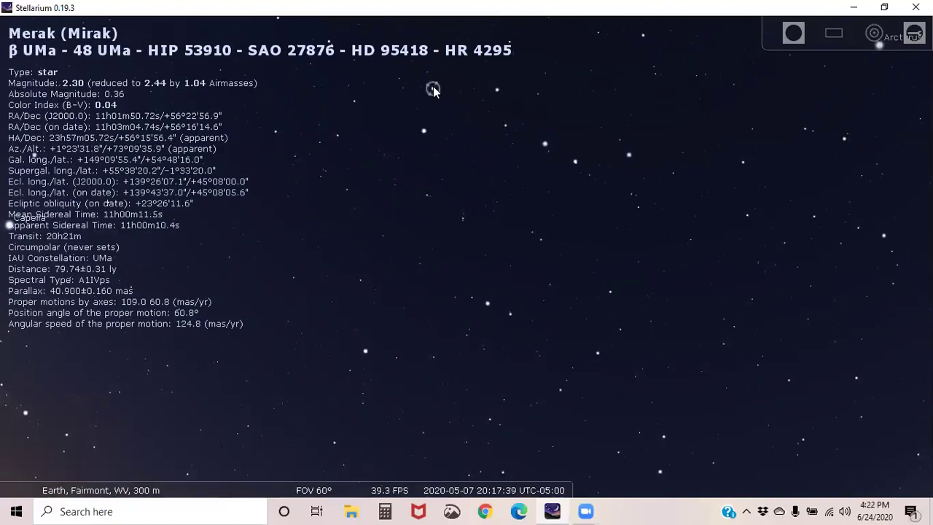
pyautogui.click(422, 130)
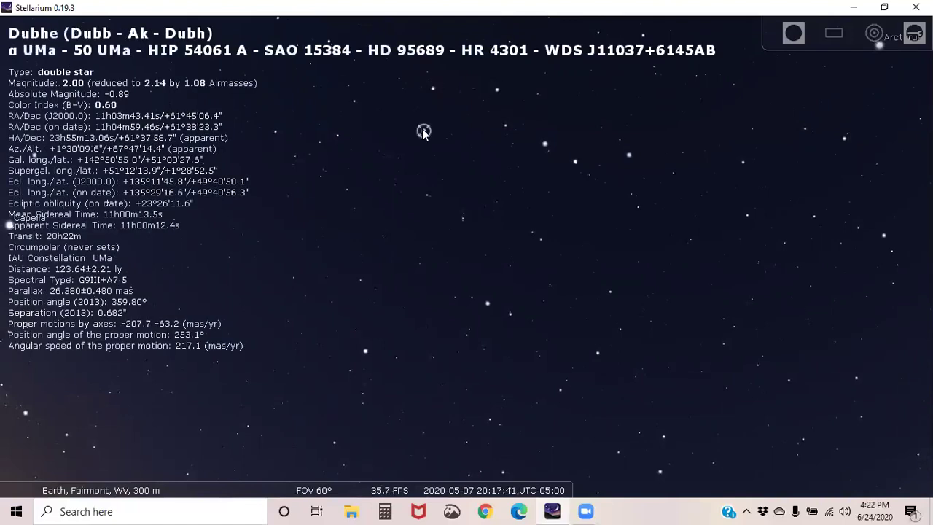
pyautogui.click(544, 143)
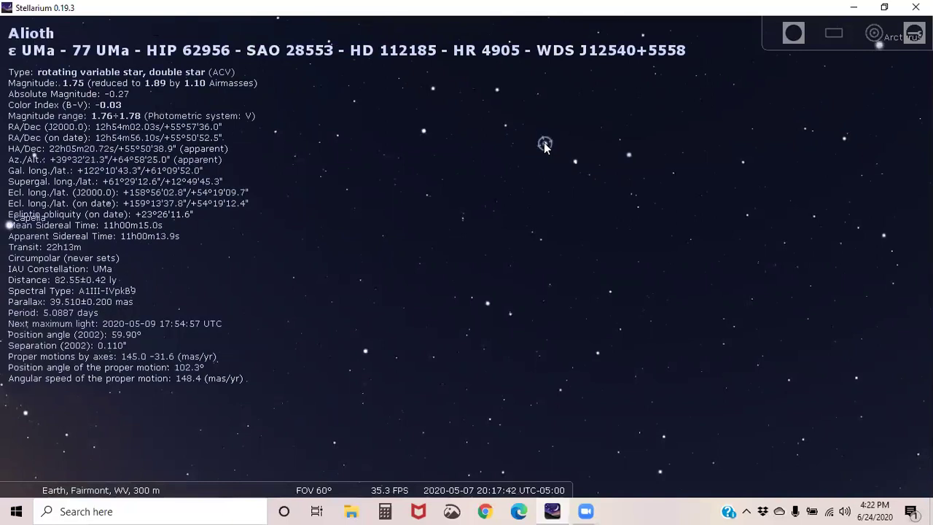
pyautogui.click(576, 162)
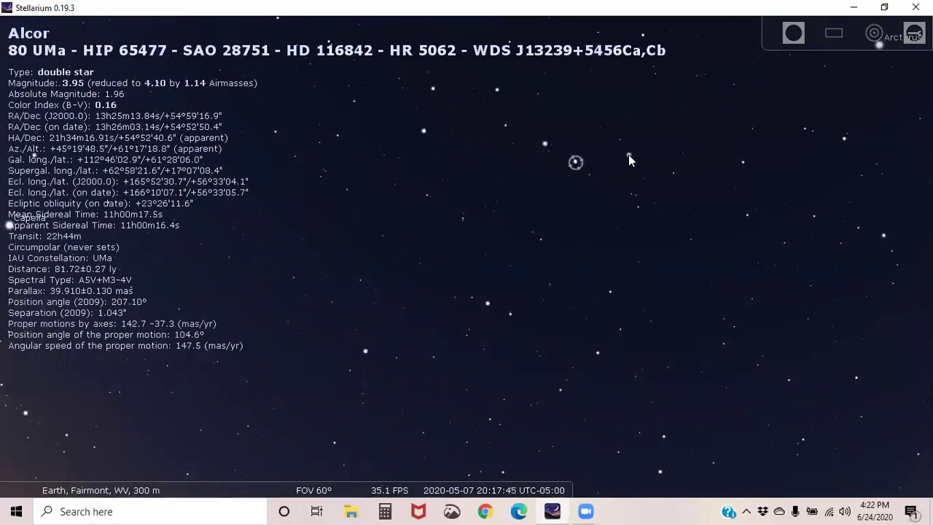
pyautogui.click(629, 155)
pyautogui.click(504, 127)
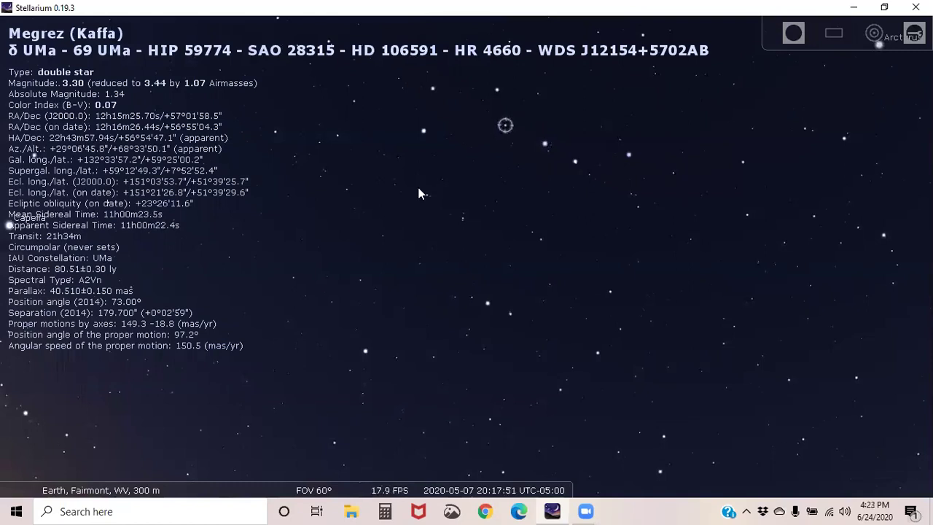
pyautogui.rightClick(471, 170)
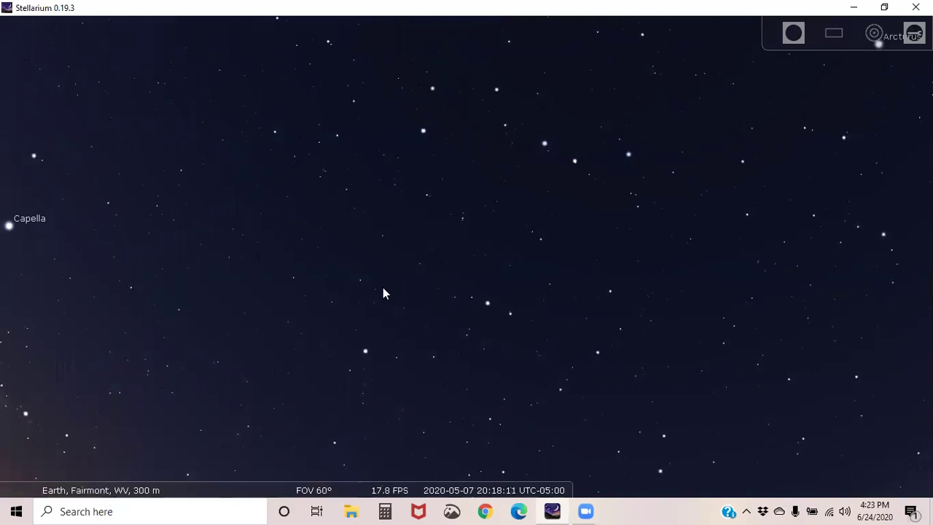
pyautogui.click(365, 351)
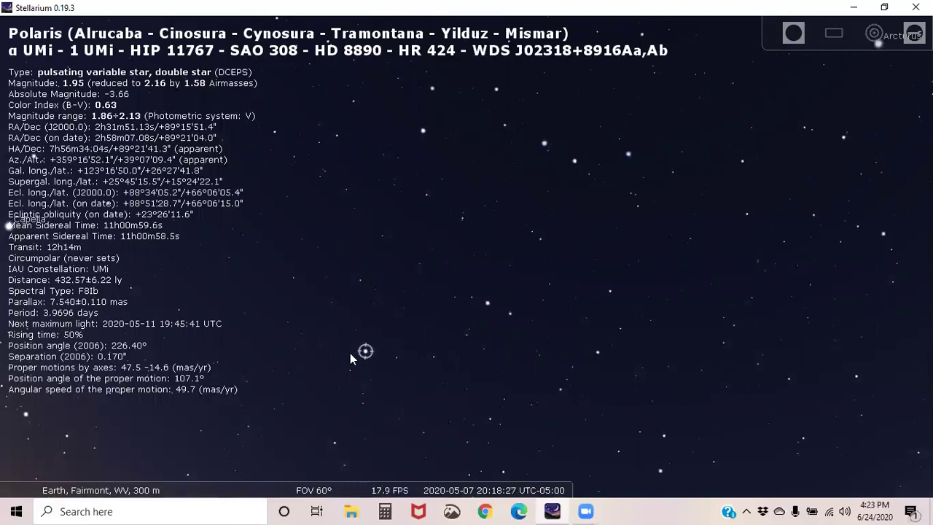
pyautogui.rightClick(350, 353)
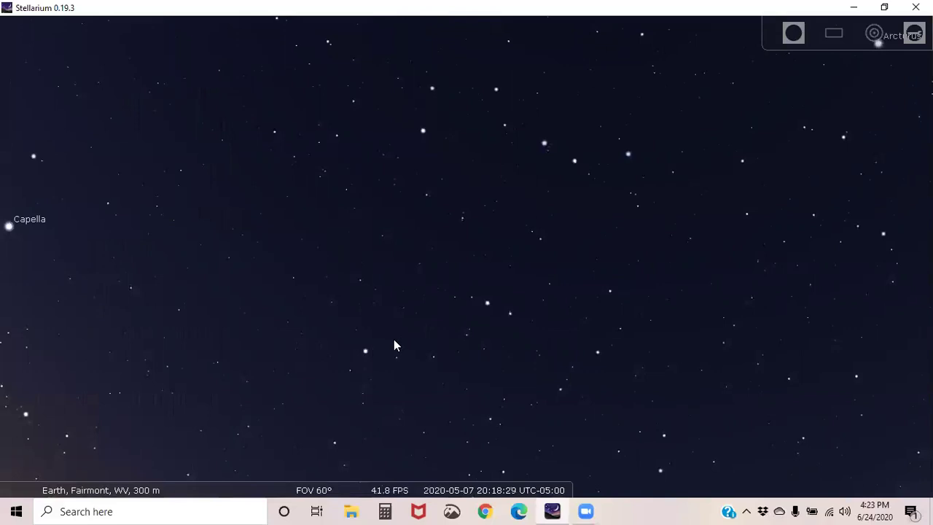
# Pan down until Vega sits just above the tree-lined horizon
pyautogui.moveTo(374, 331); pyautogui.dragTo(416, 119)
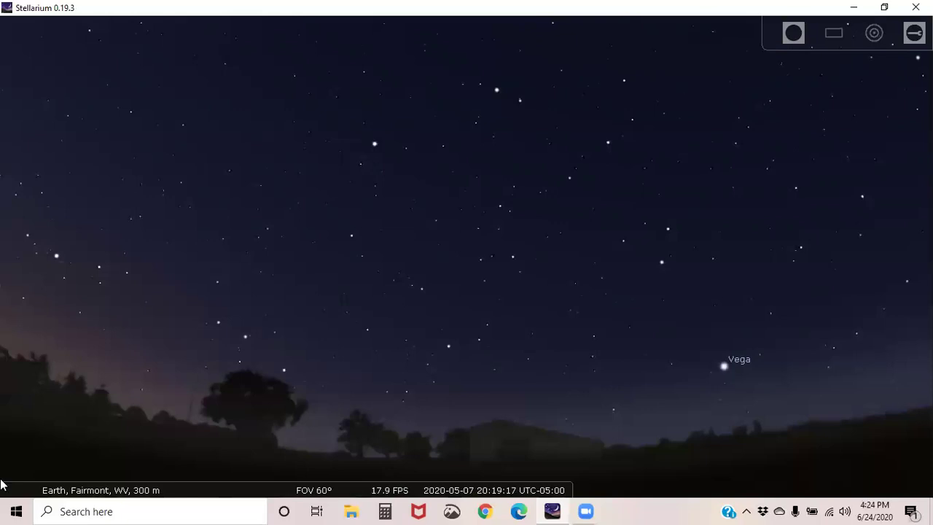
# Turn on both the constellation lines and the constellation artwork
pyautogui.moveTo(2, 483)
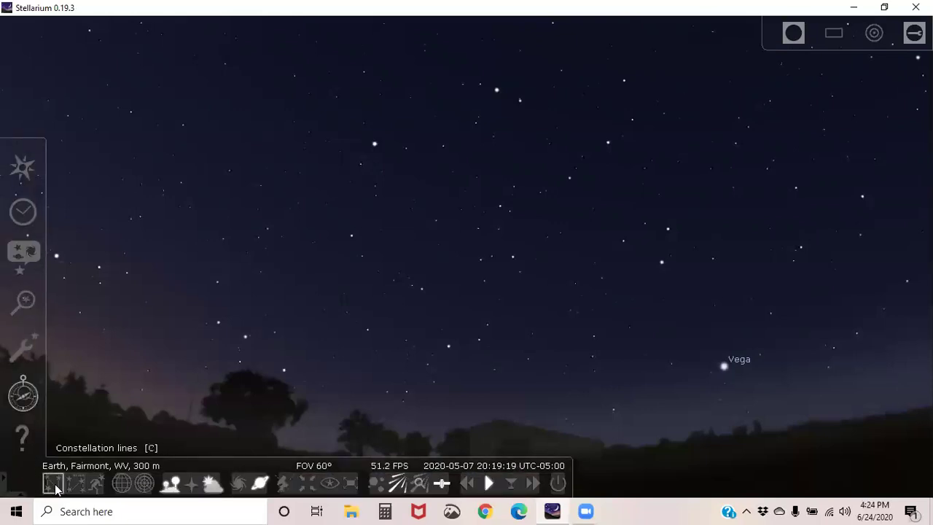
pyautogui.click(55, 485)
pyautogui.click(97, 483)
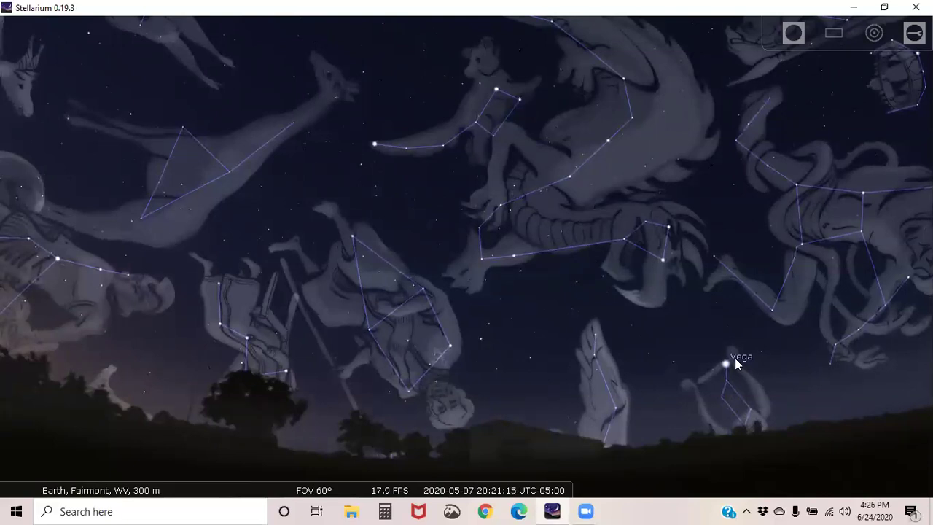
# Fast-forward time to about 22:06, return to normal rate, and recenter the constellations
pyautogui.moveTo(319, 503)
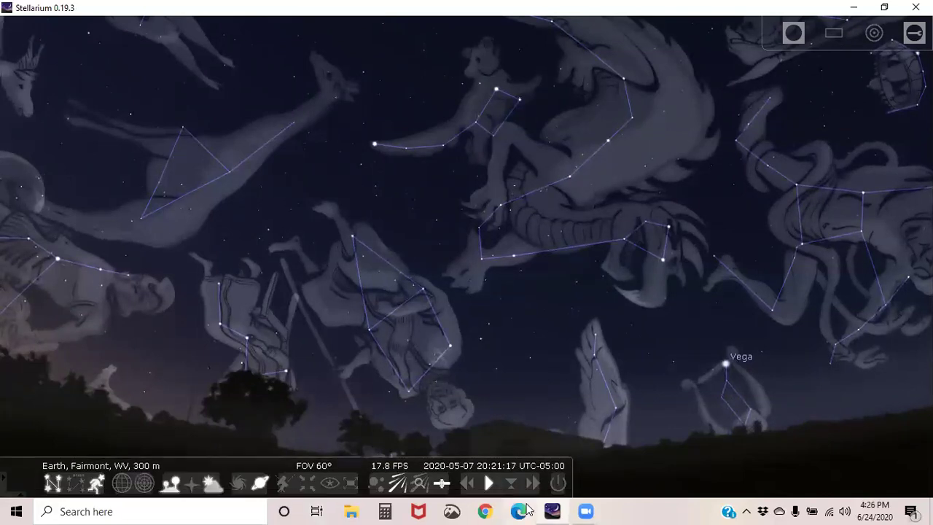
pyautogui.click(532, 484)
pyautogui.click(532, 483)
pyautogui.click(532, 484)
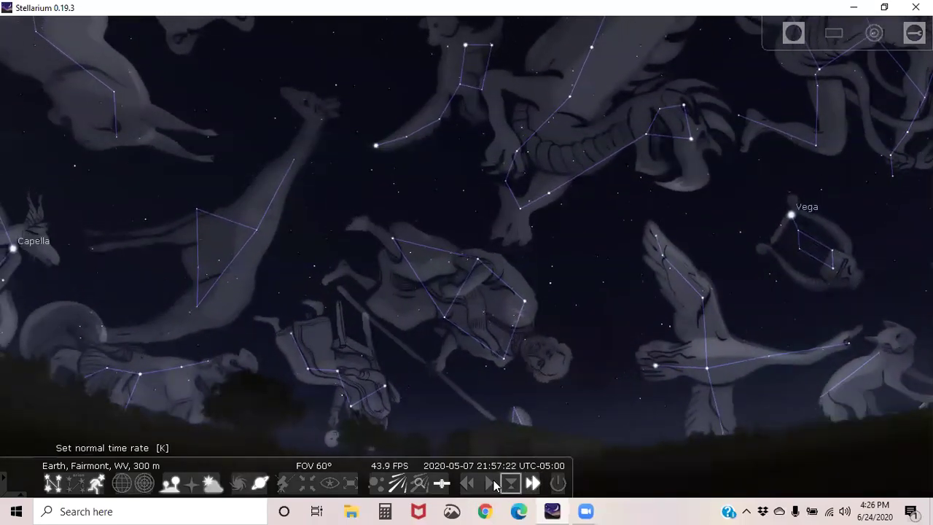
pyautogui.click(489, 483)
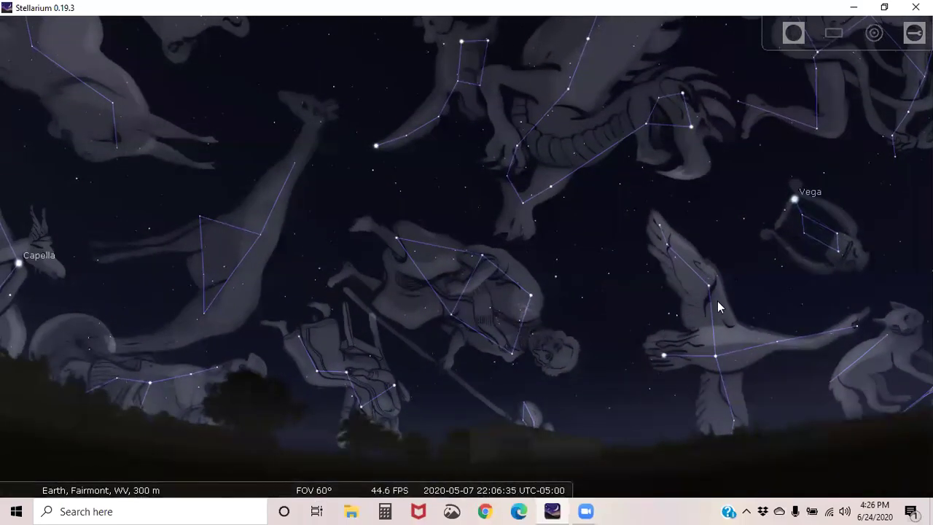
pyautogui.moveTo(718, 302); pyautogui.dragTo(622, 341)
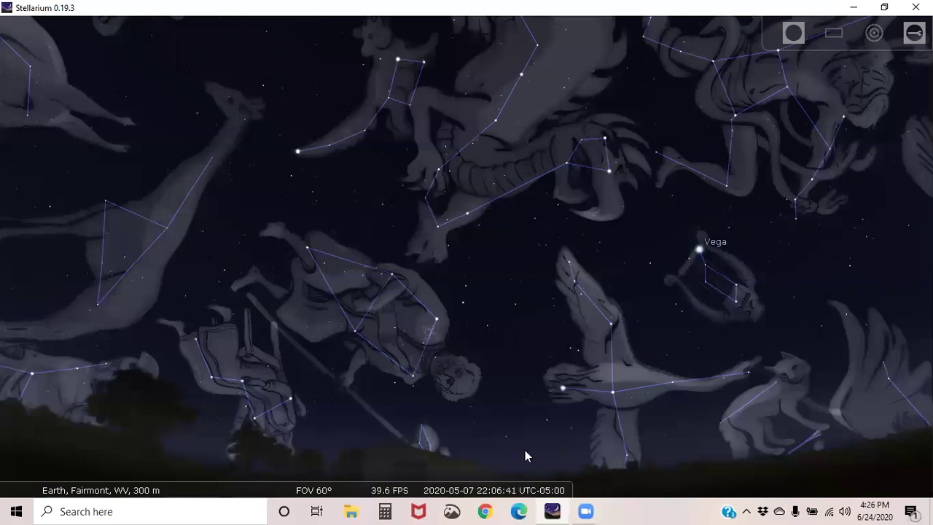
# Set the date and time to 2020-07-07 at 20:15 and speed up time
pyautogui.moveTo(534, 487)
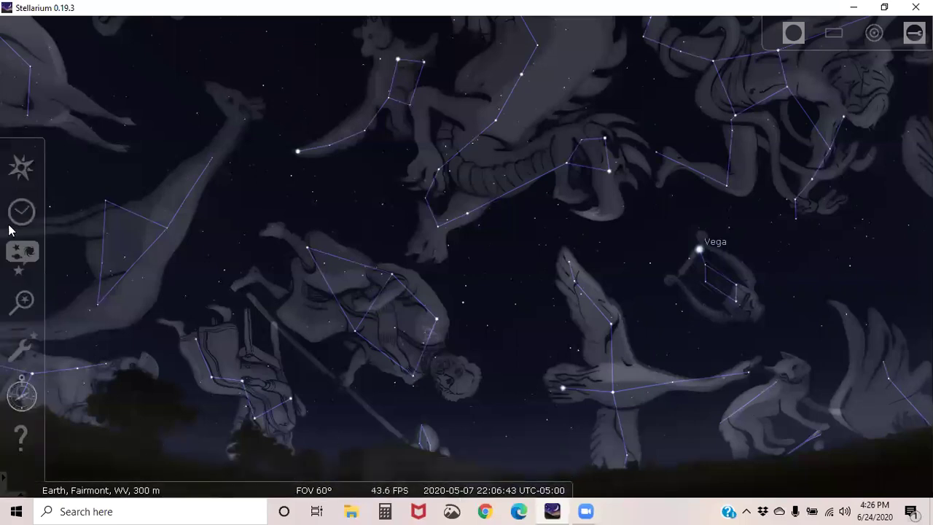
pyautogui.click(19, 226)
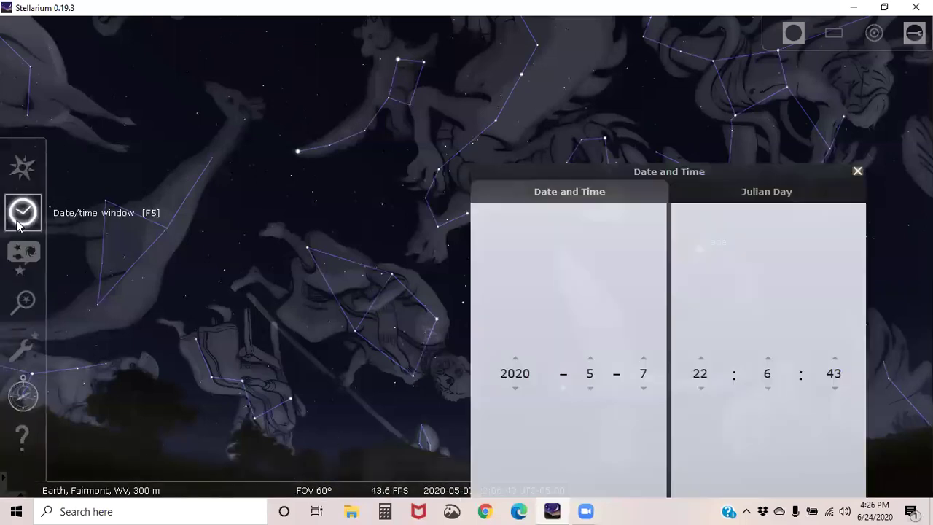
pyautogui.click(591, 358)
pyautogui.click(590, 359)
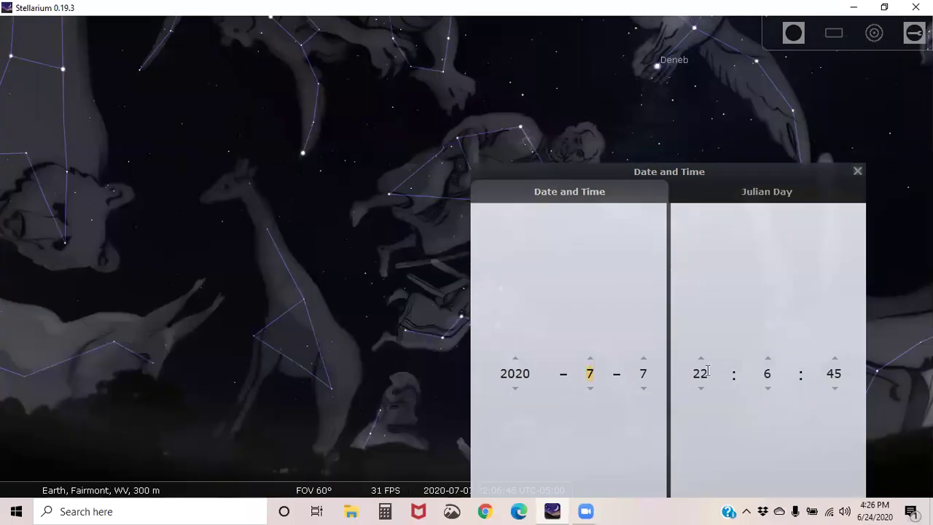
pyautogui.scroll(-2, 706, 372)
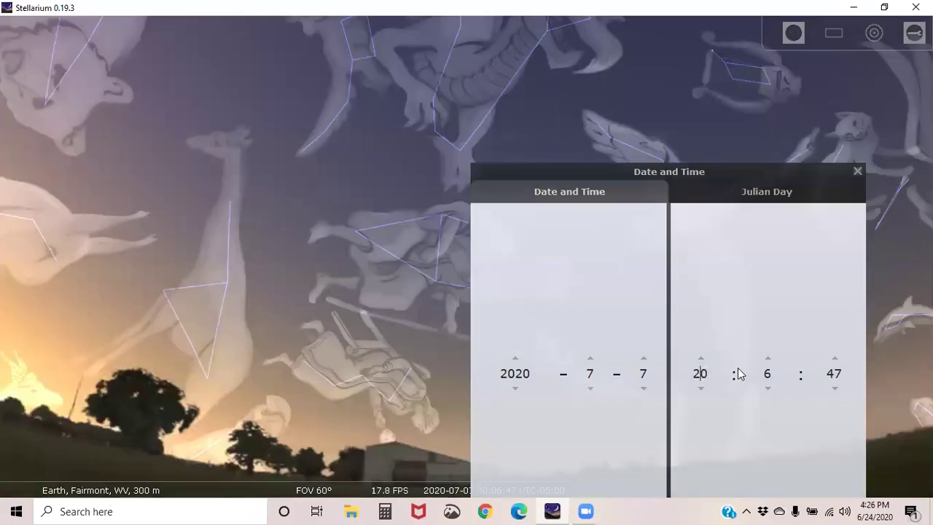
pyautogui.write('15')
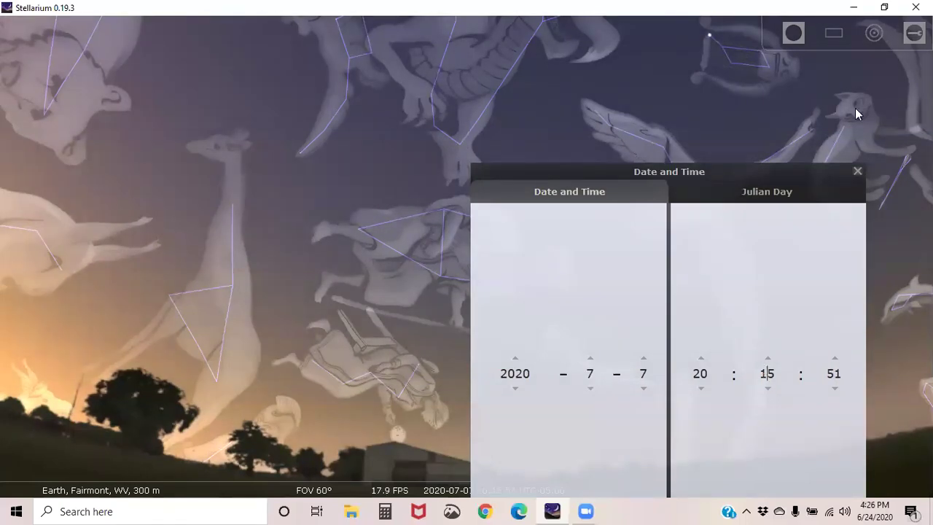
pyautogui.click(857, 172)
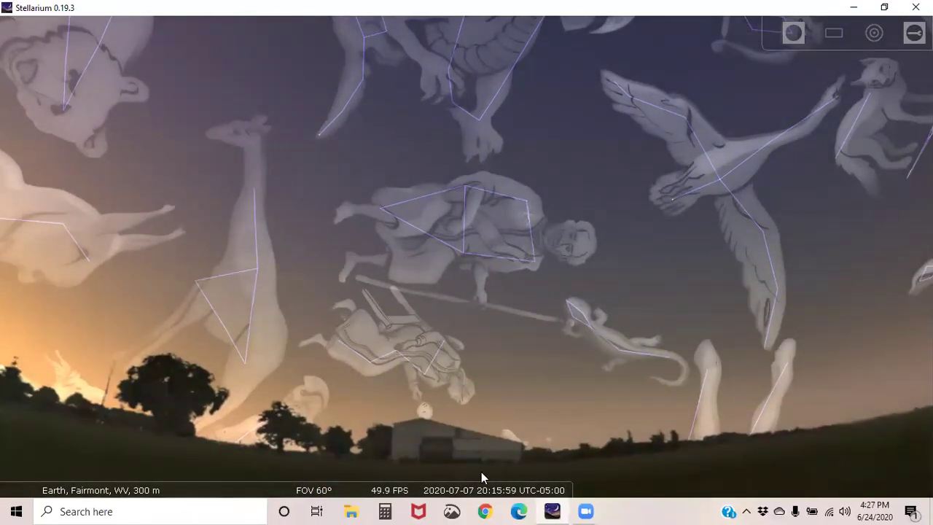
pyautogui.moveTo(498, 480)
pyautogui.click(531, 486)
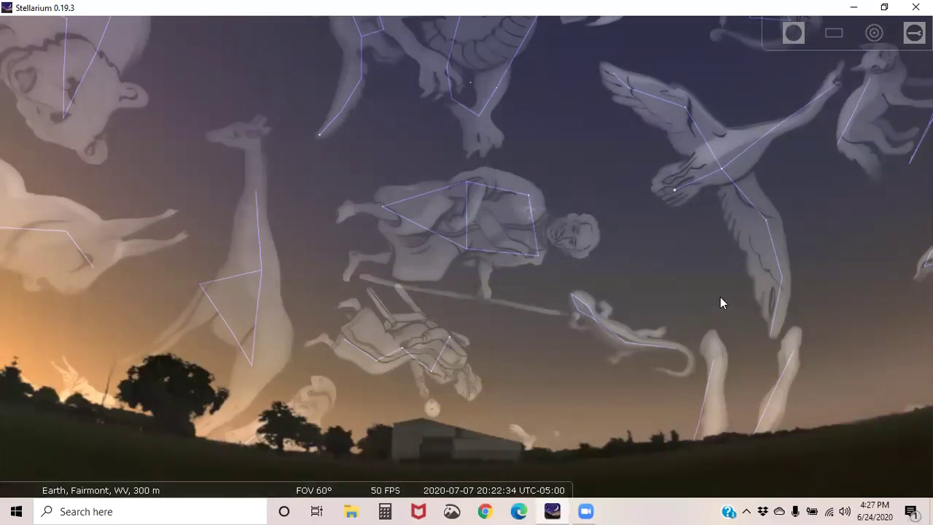
# Pan to frame Vega, Deneb and Altair, and return time to its normal rate
pyautogui.moveTo(720, 297); pyautogui.dragTo(608, 372)
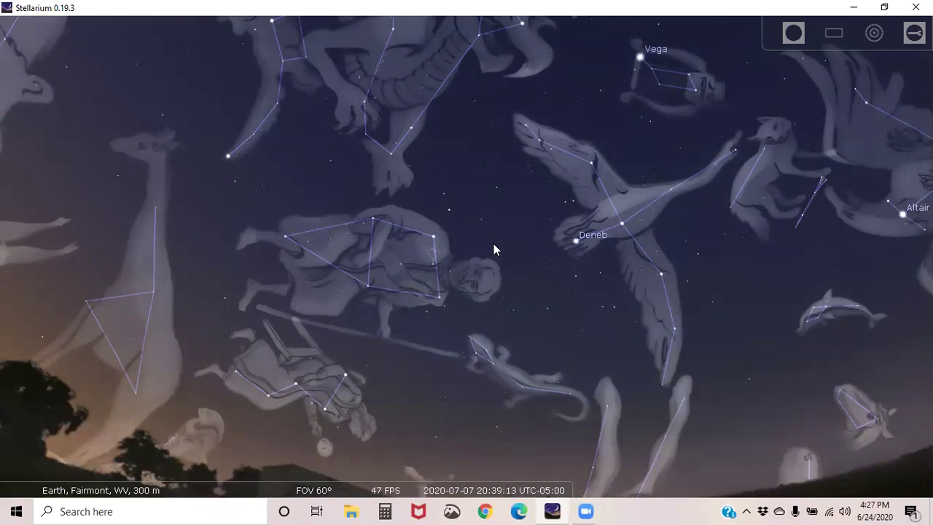
pyautogui.moveTo(489, 220); pyautogui.dragTo(494, 377)
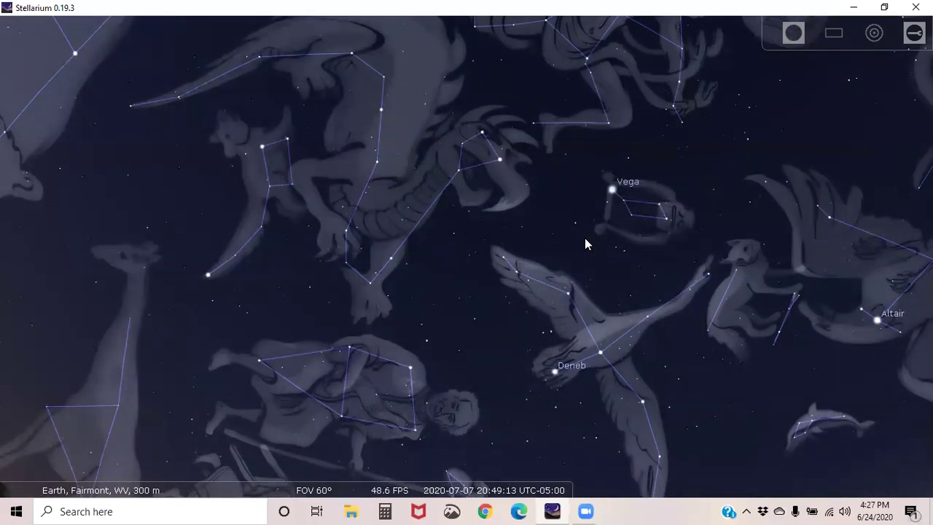
pyautogui.moveTo(495, 485)
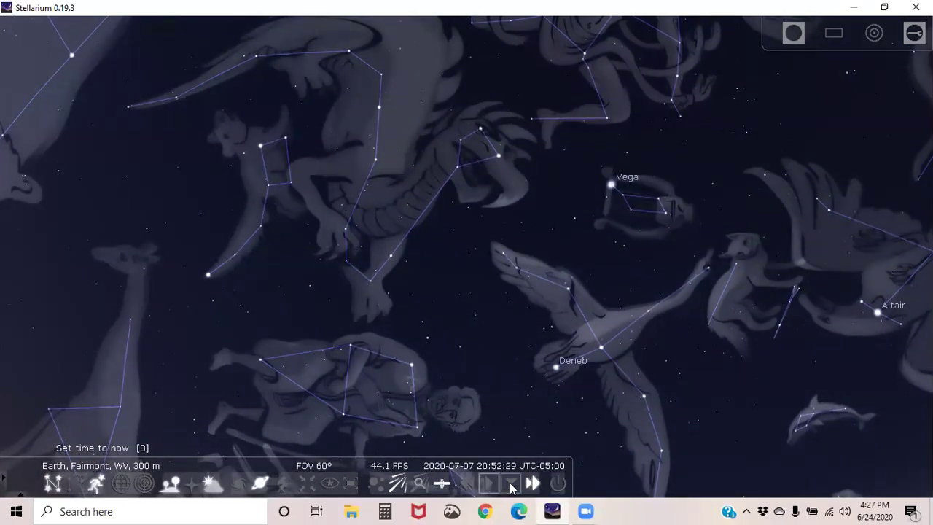
pyautogui.click(490, 484)
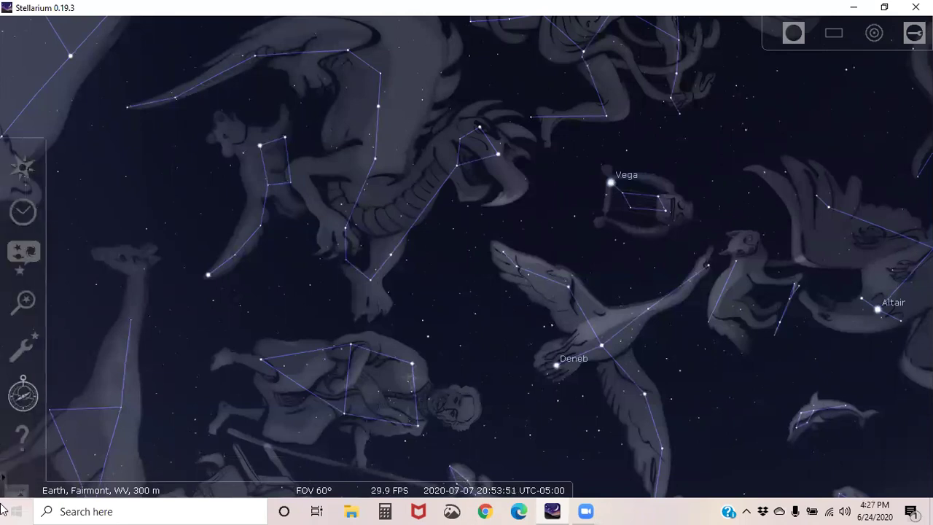
# Hide the constellation lines and artwork
pyautogui.moveTo(30, 496)
pyautogui.click(52, 483)
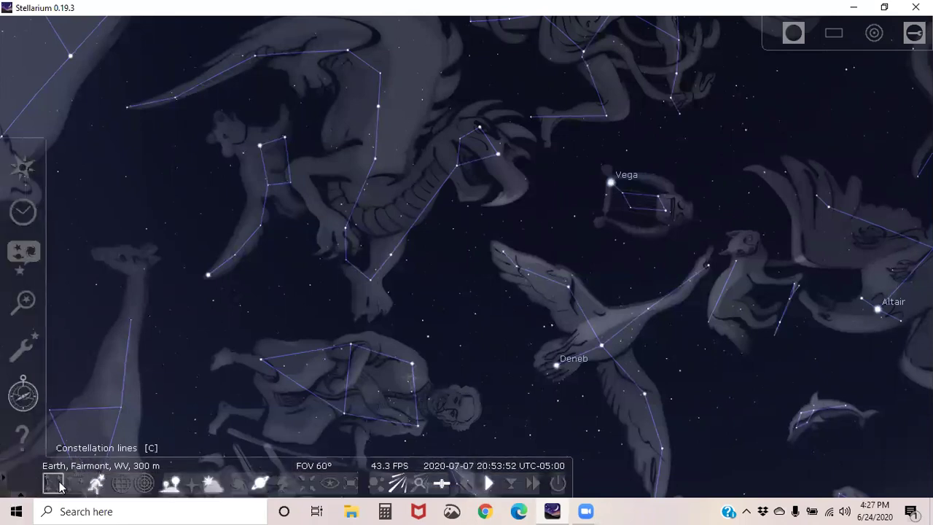
pyautogui.click(97, 484)
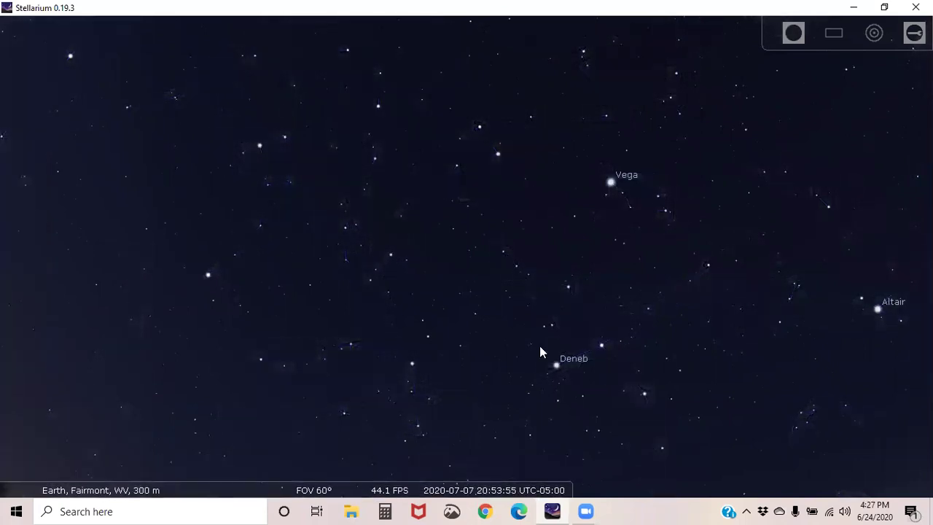
pyautogui.moveTo(540, 352); pyautogui.dragTo(449, 298)
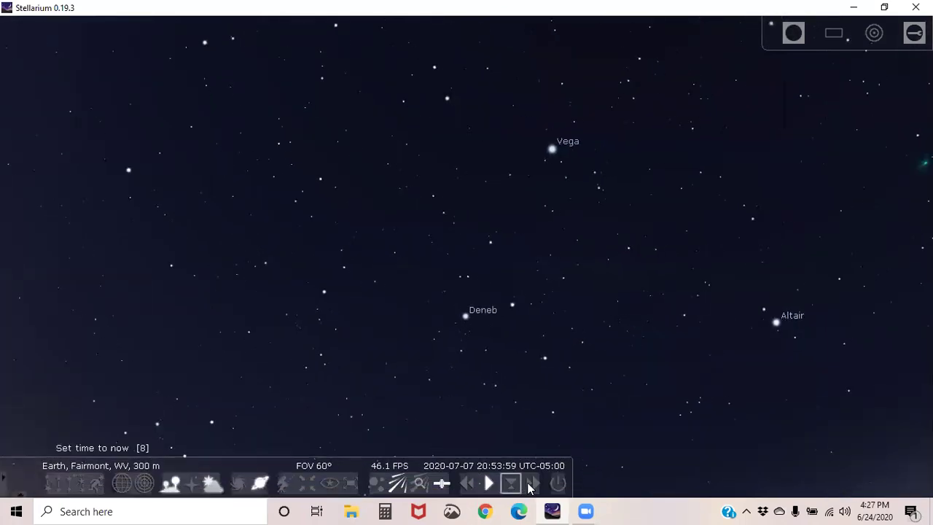
# Run time forward faster to about 21:35, then restore the normal time rate
pyautogui.click(532, 486)
pyautogui.click(532, 485)
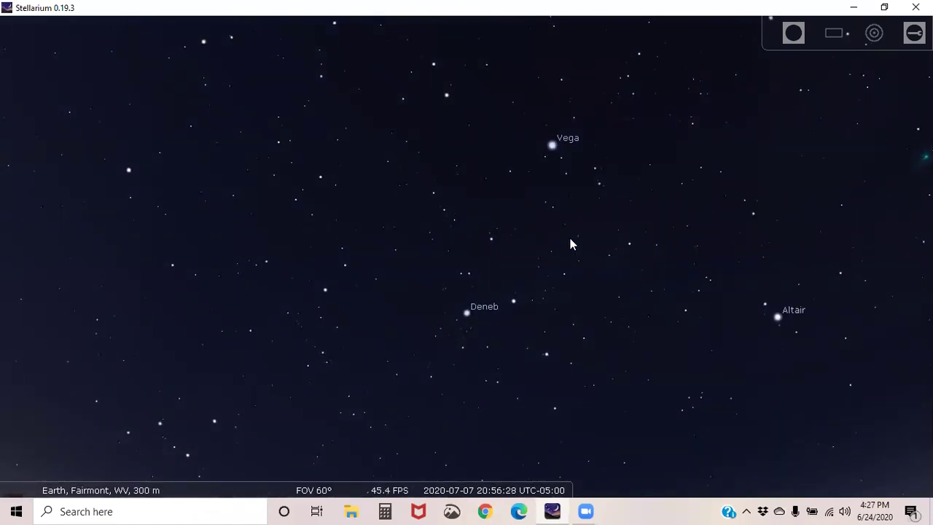
pyautogui.moveTo(530, 265); pyautogui.dragTo(516, 285)
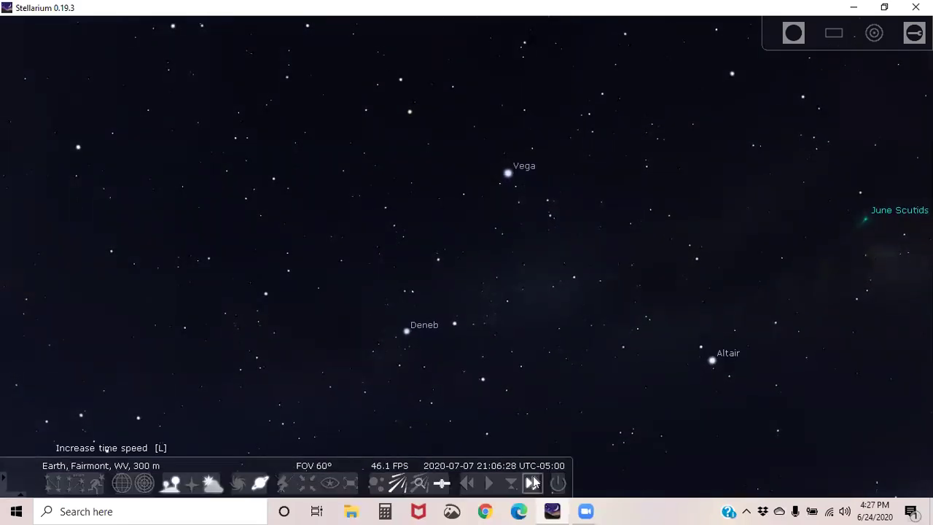
pyautogui.click(533, 484)
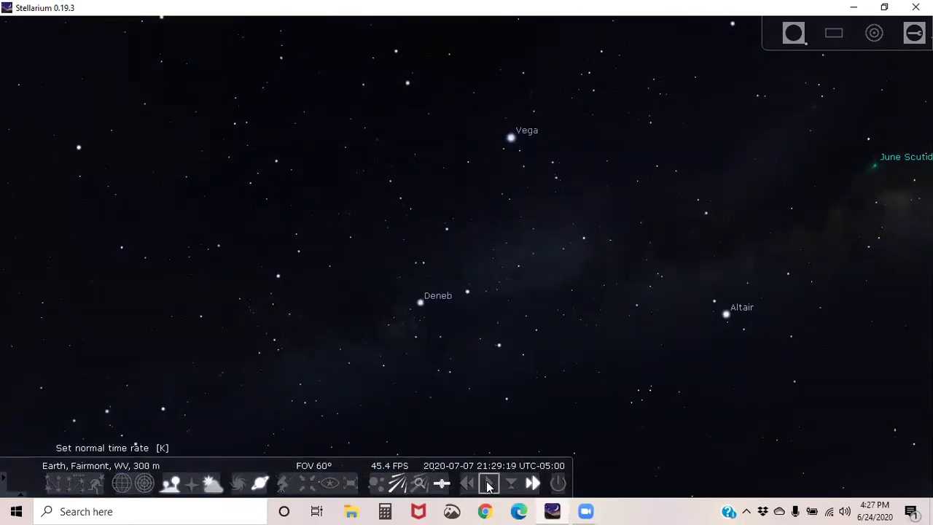
pyautogui.click(488, 483)
# Pan south to view Jupiter and Saturn, then back toward Vega and Deneb
pyautogui.moveTo(594, 353); pyautogui.dragTo(540, 367)
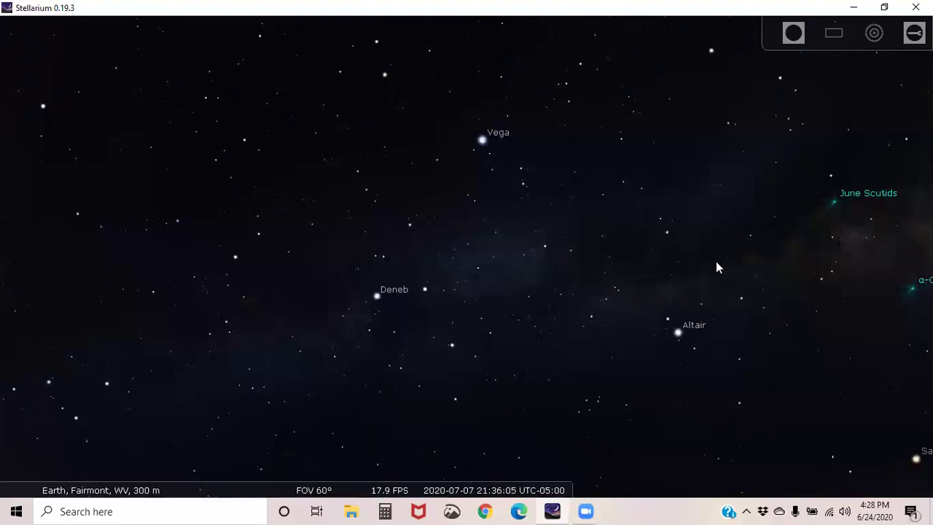
pyautogui.moveTo(716, 264); pyautogui.dragTo(401, 158)
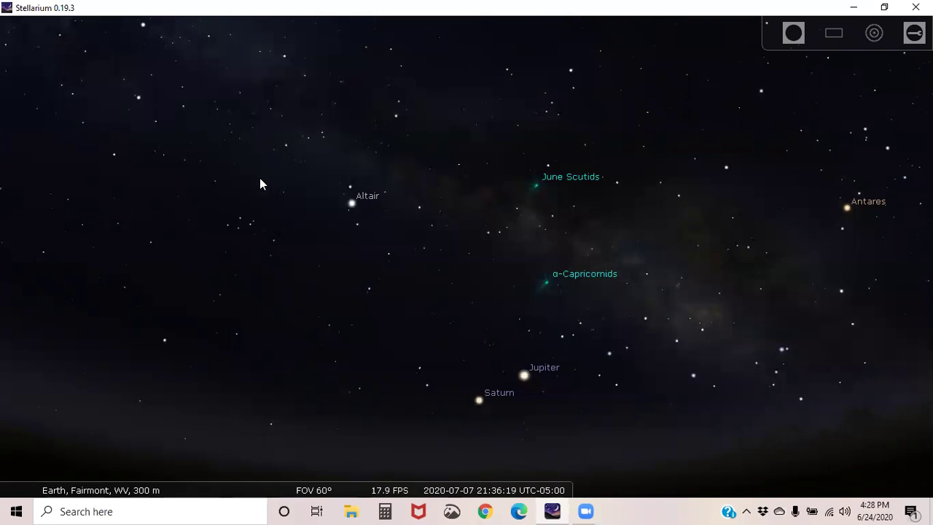
pyautogui.moveTo(260, 183); pyautogui.dragTo(548, 287)
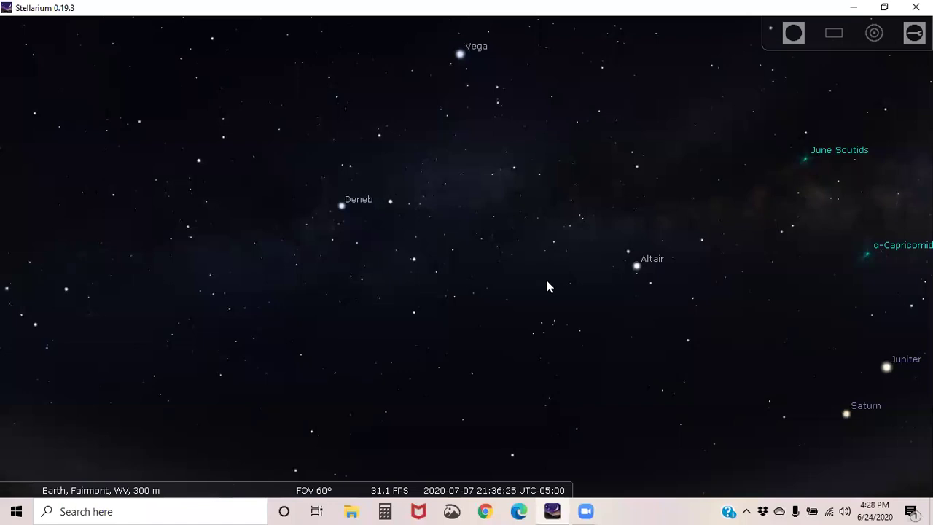
pyautogui.moveTo(488, 261); pyautogui.dragTo(550, 296)
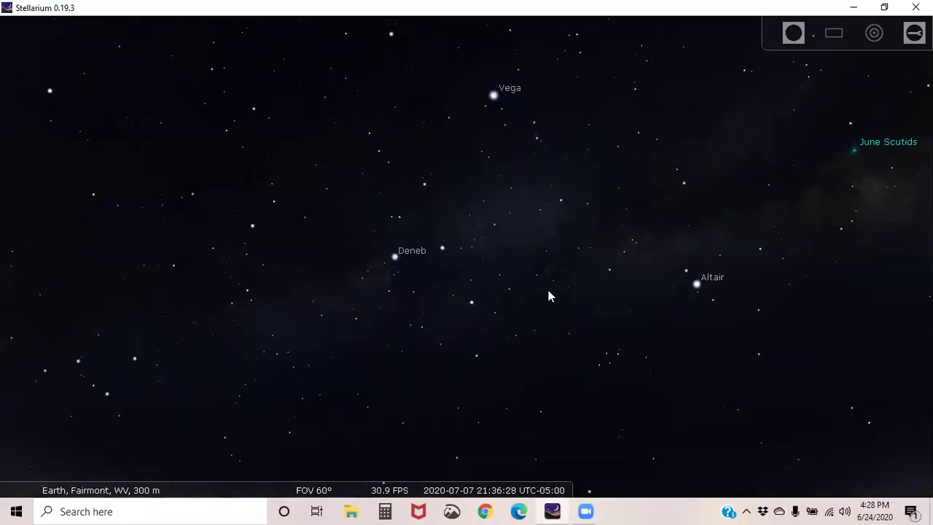
pyautogui.click(395, 258)
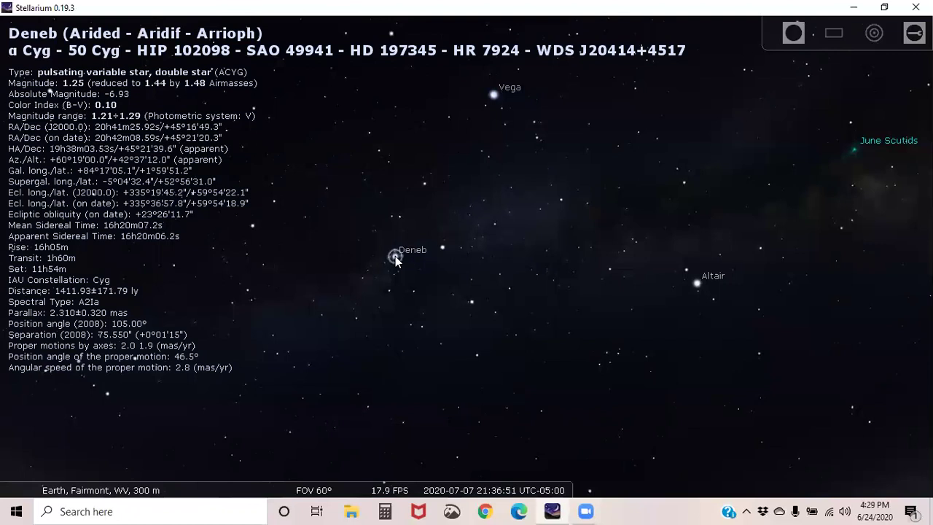
pyautogui.rightClick(361, 257)
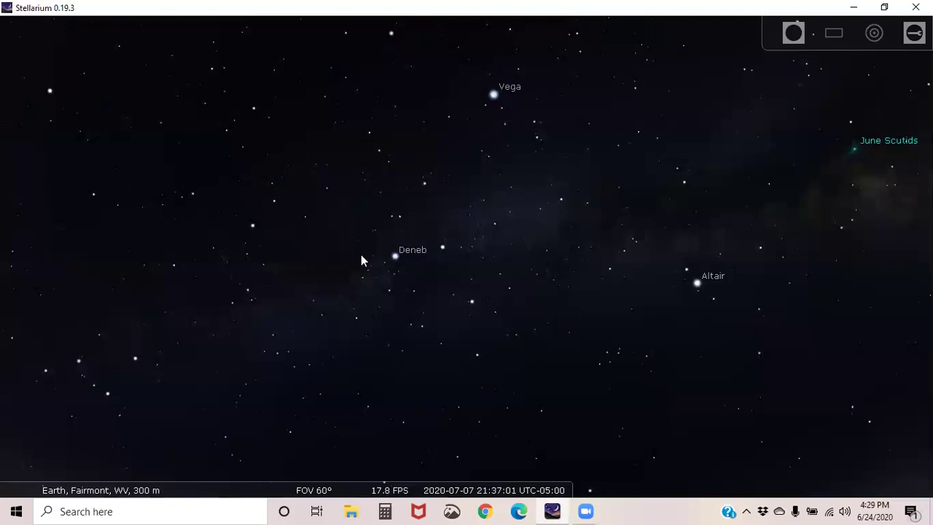
# Turn on constellation lines, artwork and names, revealing Cygnus, Lyra and Aquila
pyautogui.moveTo(34, 460)
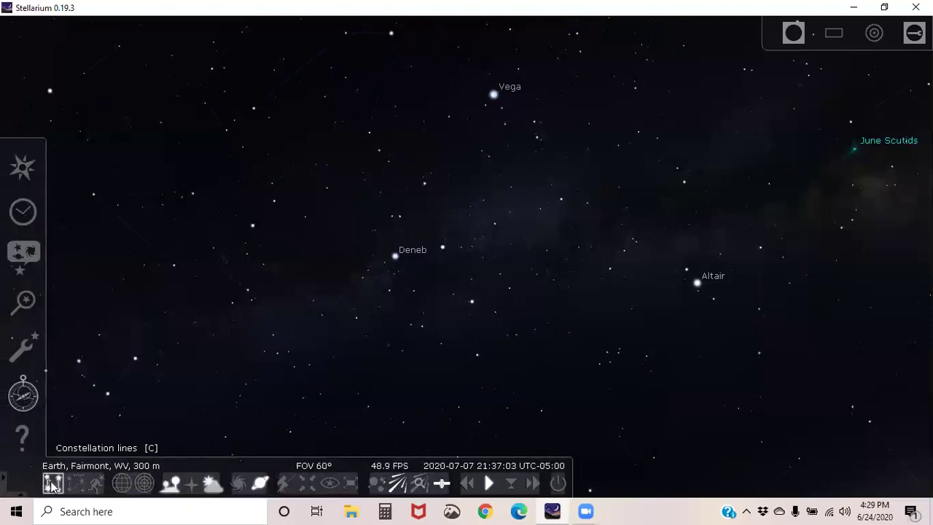
pyautogui.click(52, 483)
pyautogui.click(95, 483)
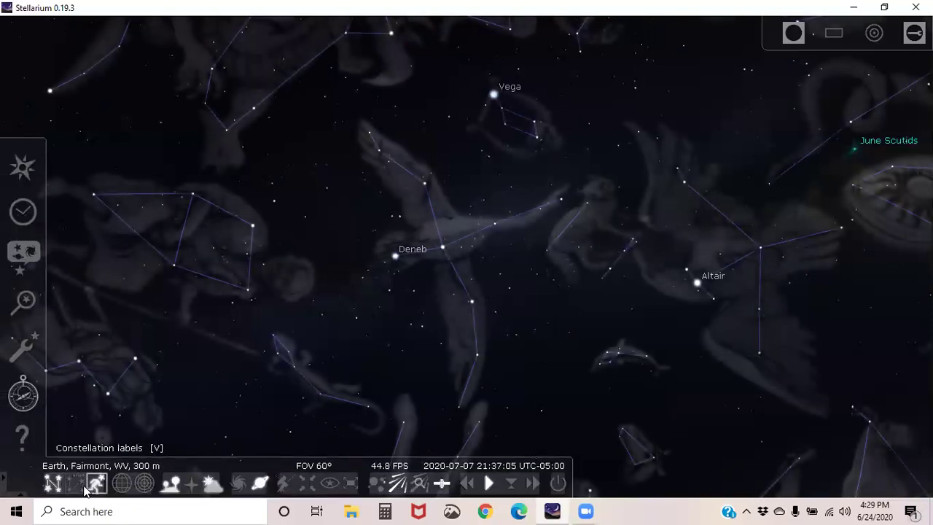
pyautogui.click(81, 488)
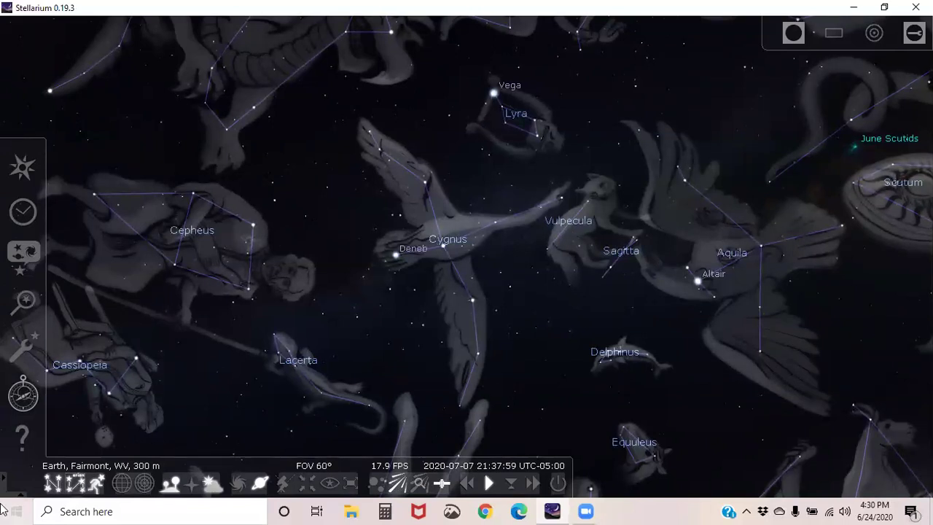
# Turn off constellation artwork and lines, keeping names like Cygnus, Lyra and Aquila
pyautogui.click(100, 486)
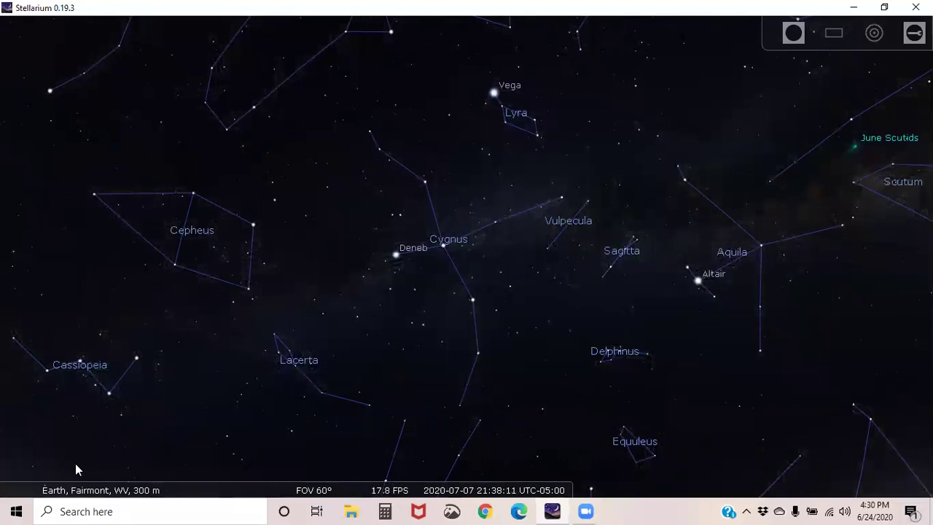
pyautogui.moveTo(75, 483)
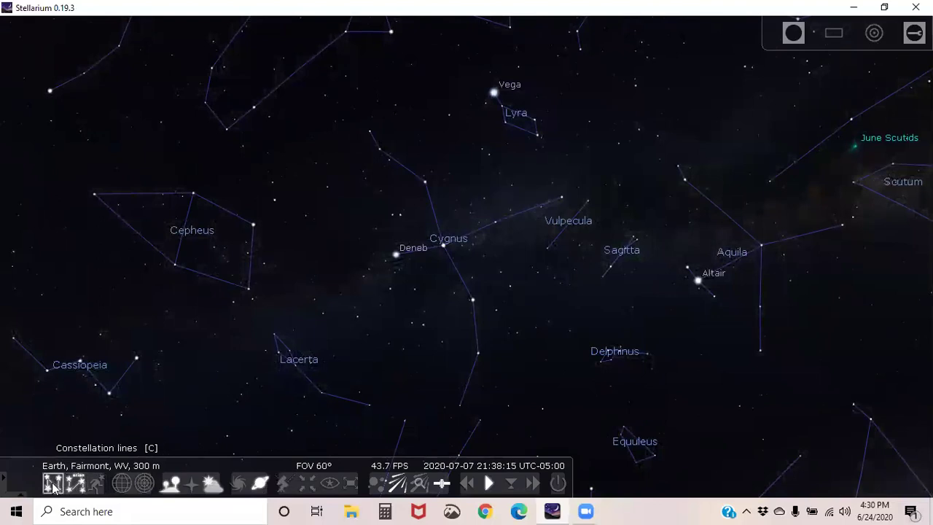
pyautogui.click(52, 484)
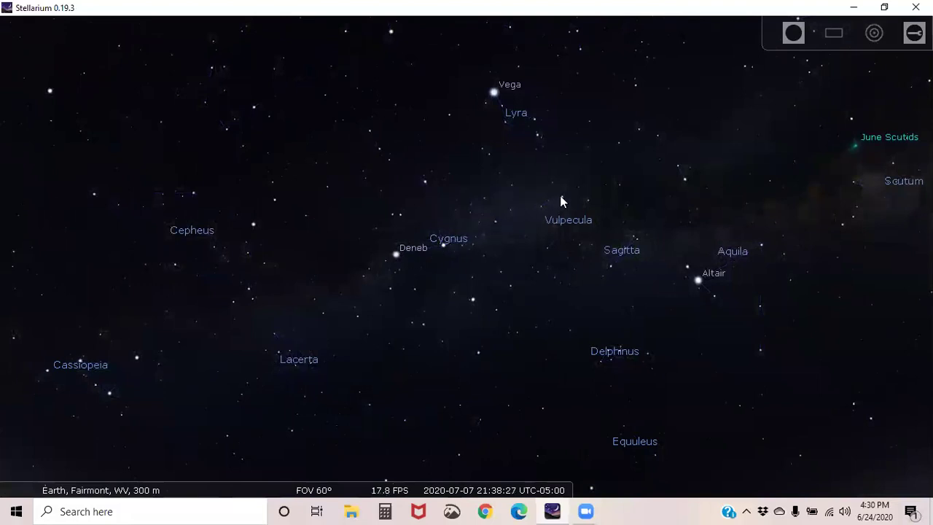
pyautogui.click(443, 247)
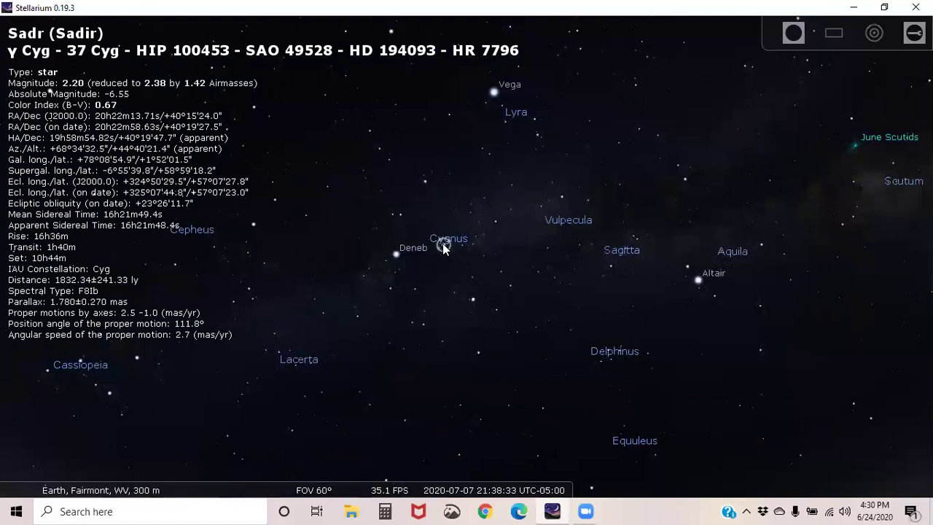
pyautogui.rightClick(443, 244)
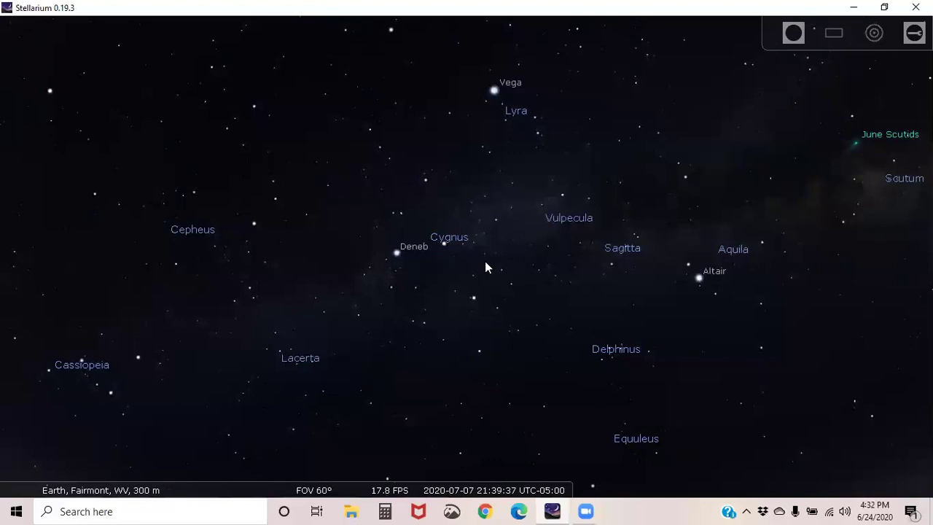
# Select Altair to view its details and toggle the constellation artwork and lines
pyautogui.click(699, 279)
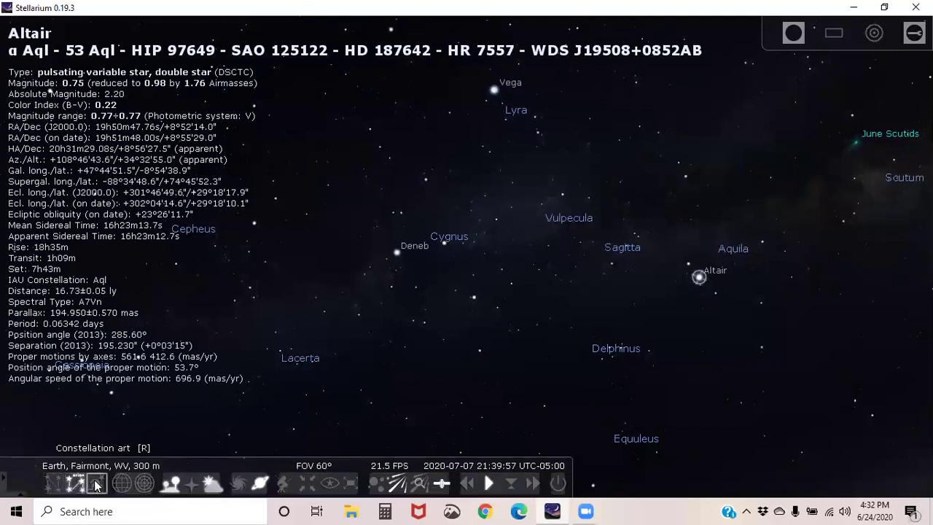
pyautogui.click(97, 485)
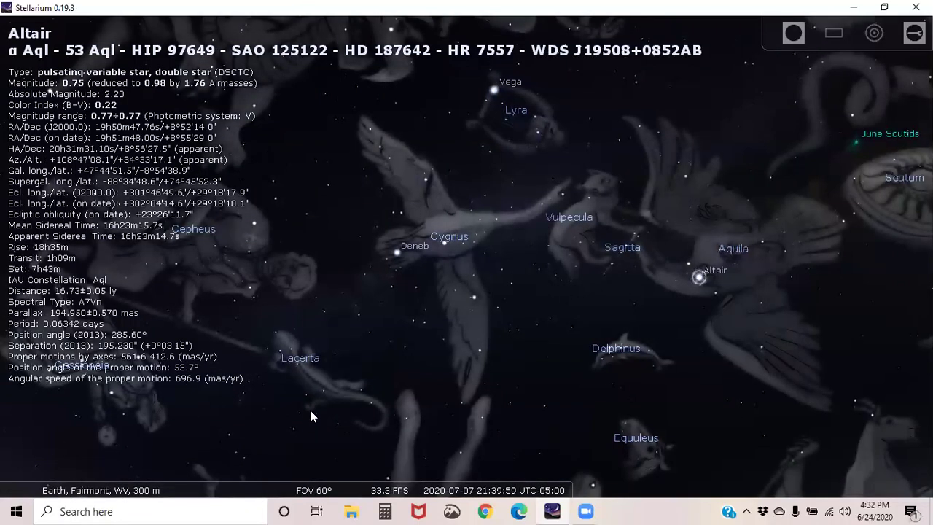
pyautogui.moveTo(75, 487)
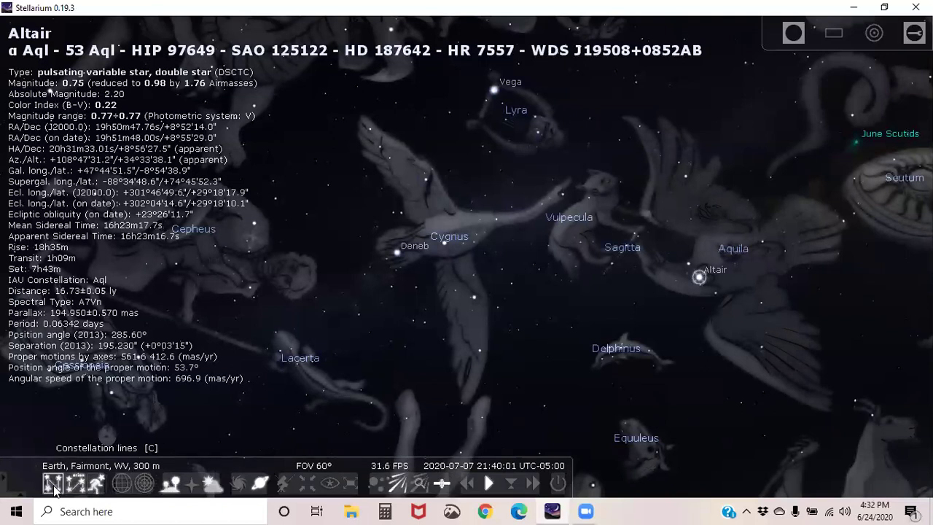
pyautogui.click(54, 486)
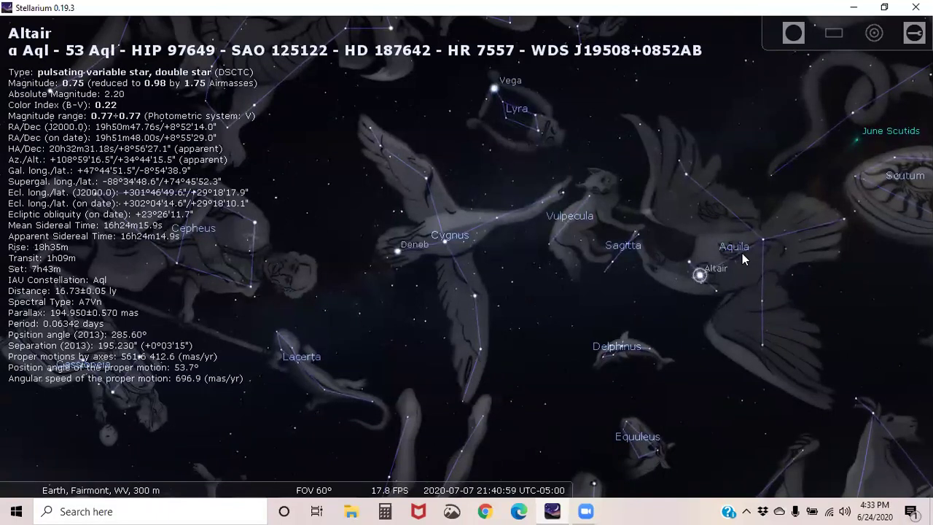
# Hide constellation artwork, names and lines, and deselect Altair
pyautogui.press('r')
pyautogui.click(77, 484)
pyautogui.click(53, 484)
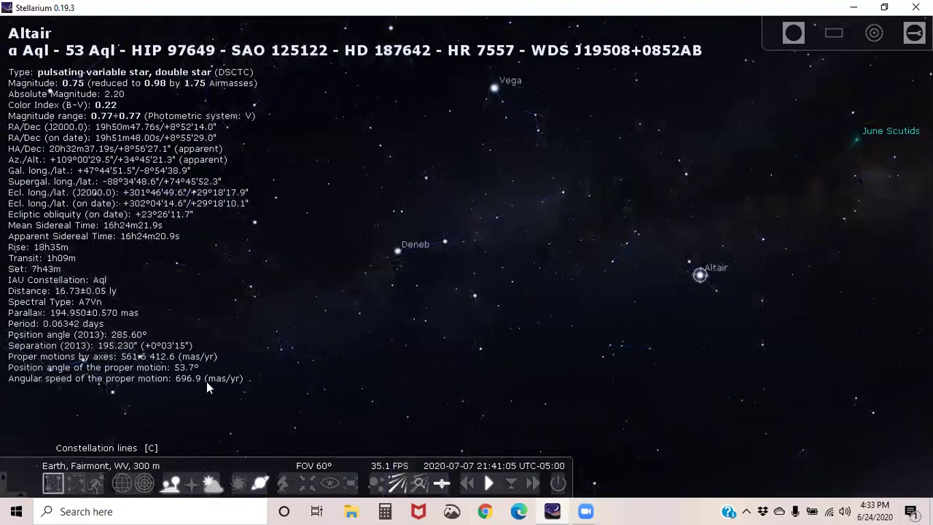
pyautogui.rightClick(518, 271)
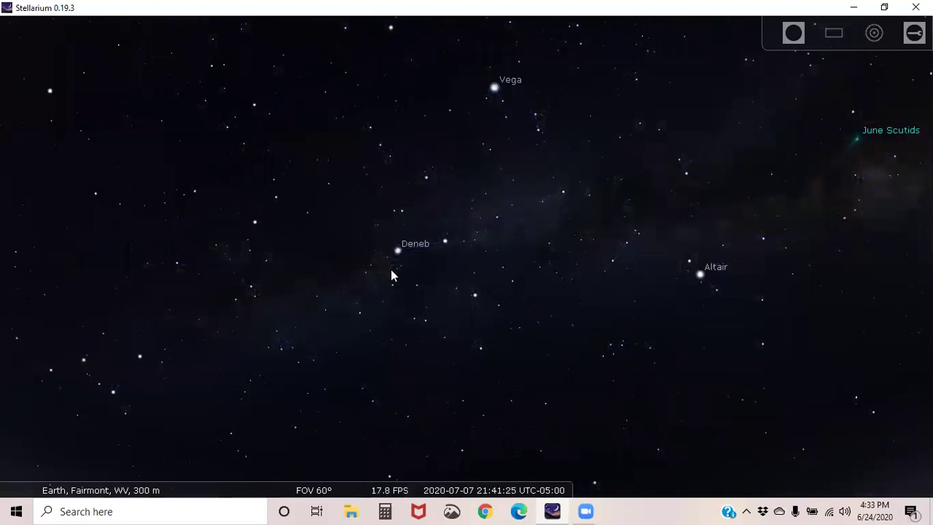
# Pan from the Summer Triangle toward Arcturus, framing Vega and Arcturus together
pyautogui.moveTo(502, 82); pyautogui.dragTo(437, 312)
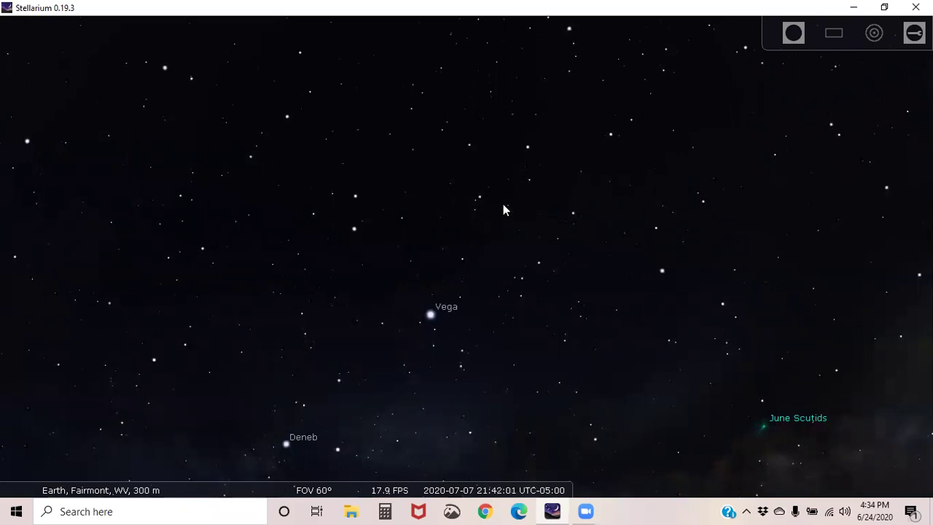
pyautogui.moveTo(504, 209); pyautogui.dragTo(462, 284)
pyautogui.moveTo(521, 238); pyautogui.dragTo(426, 250)
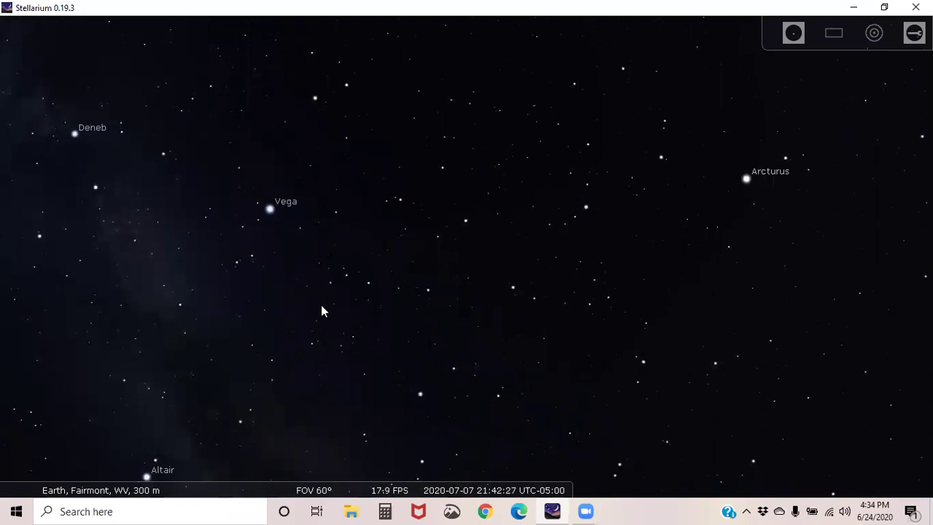
pyautogui.moveTo(61, 490)
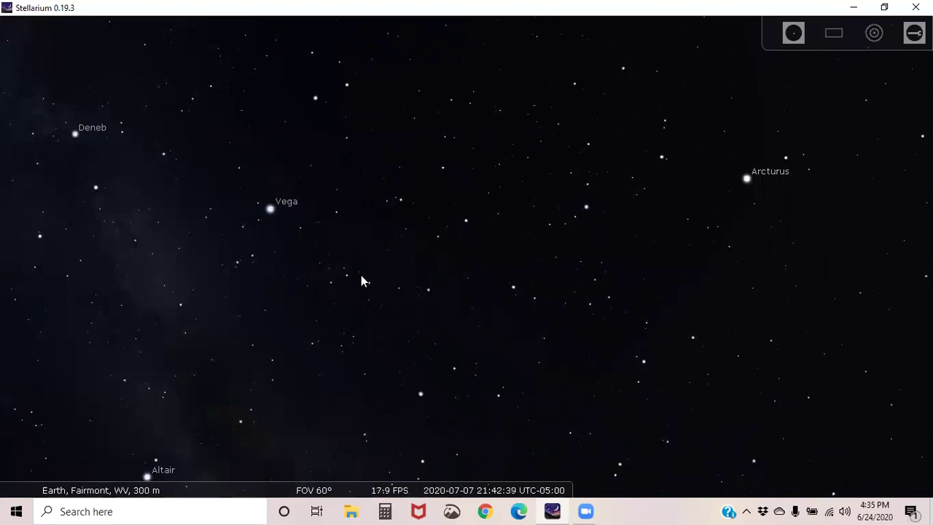
pyautogui.moveTo(361, 295); pyautogui.dragTo(375, 296)
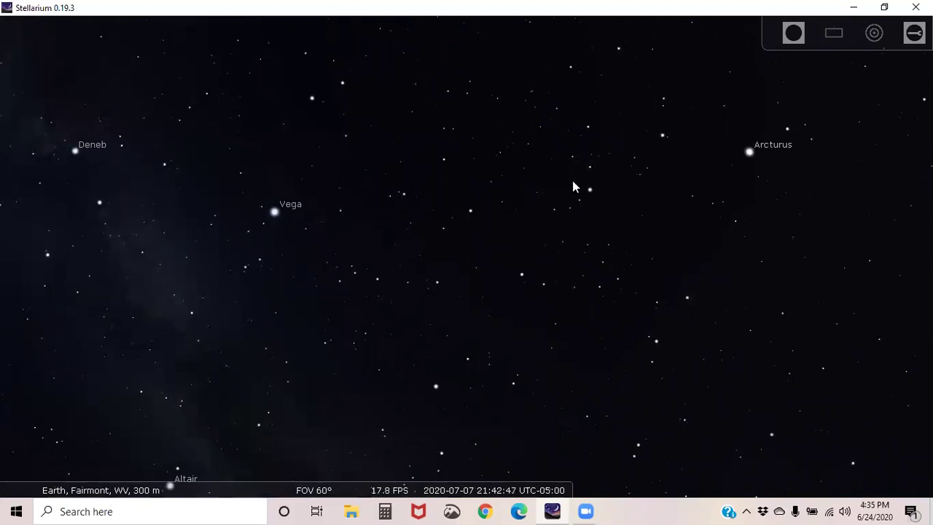
# Show constellation names, lines and artwork, outlining Hercules between Lyra and Bootes
pyautogui.click(76, 483)
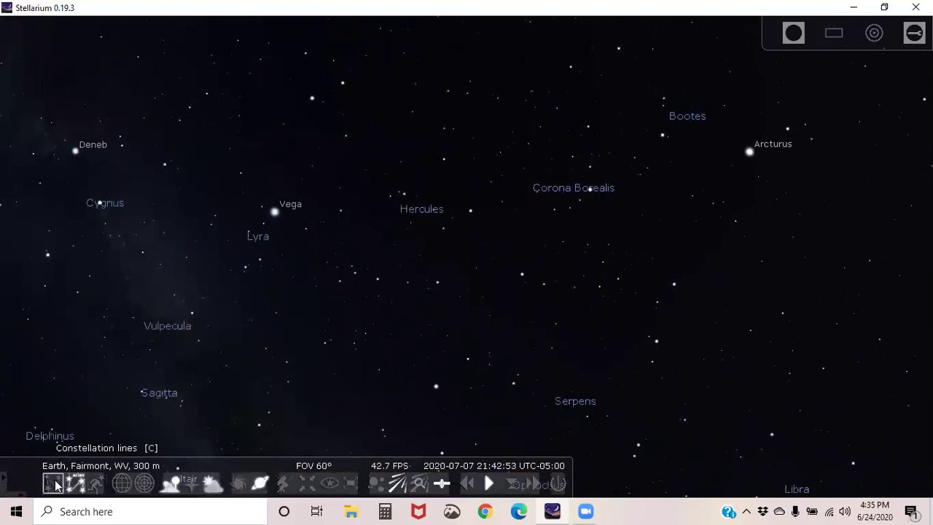
pyautogui.click(54, 483)
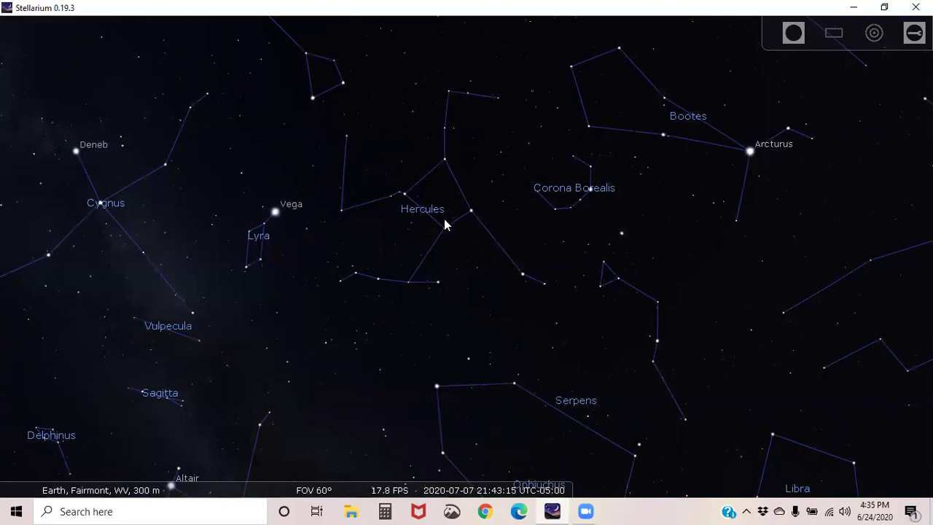
pyautogui.moveTo(113, 461)
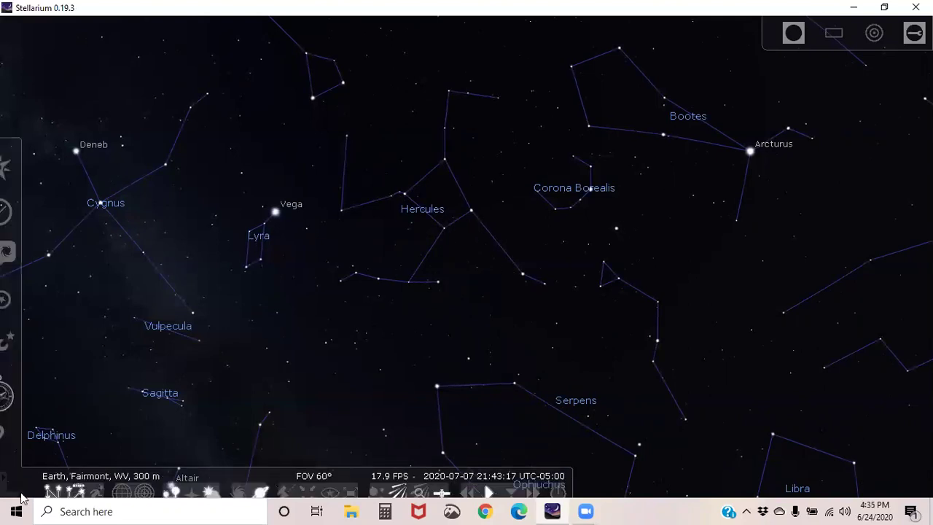
pyautogui.click(97, 484)
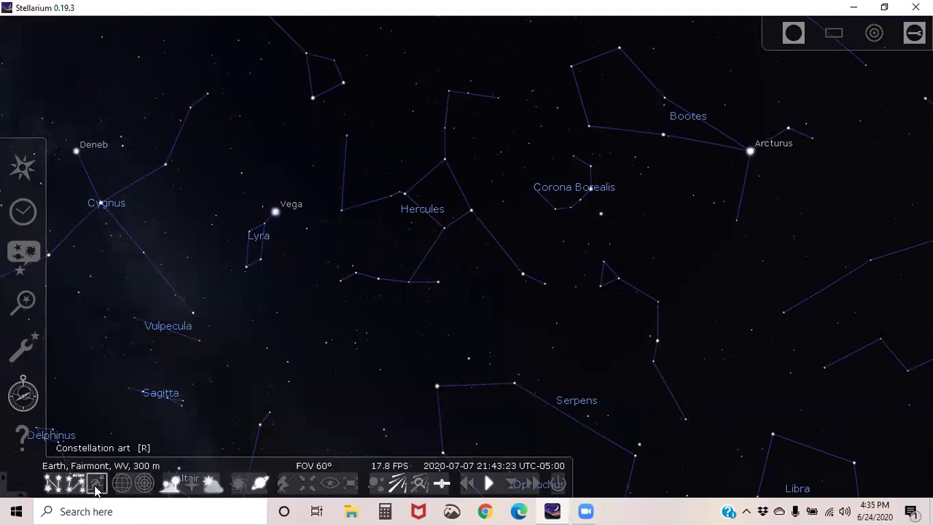
# Turn on the illustrated constellation artwork over Hercules, Lyra, Cygnus and Bootes
pyautogui.click(95, 487)
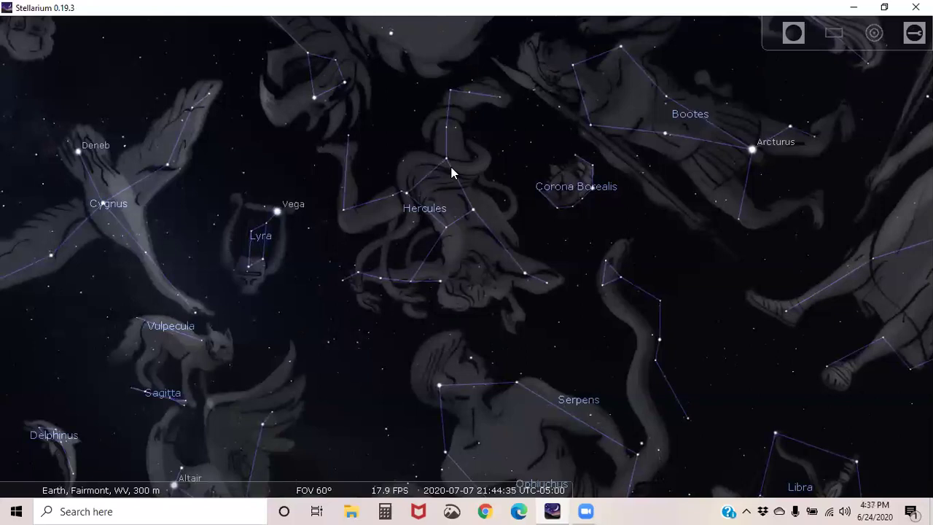
# Select η Her, zoom in to about half a degree, and recentre on M13
pyautogui.click(451, 167)
pyautogui.scroll(3, 451, 167)
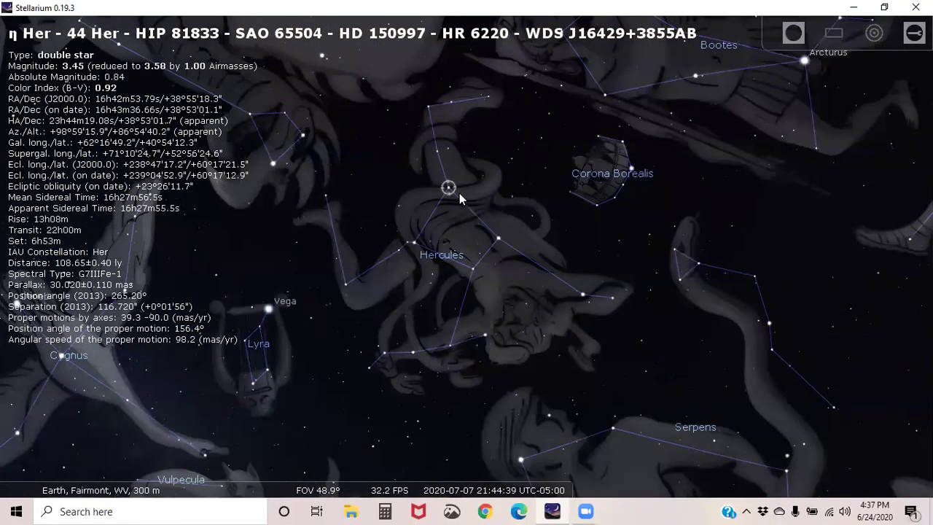
pyautogui.scroll(3, 460, 194)
pyautogui.scroll(3, 459, 193)
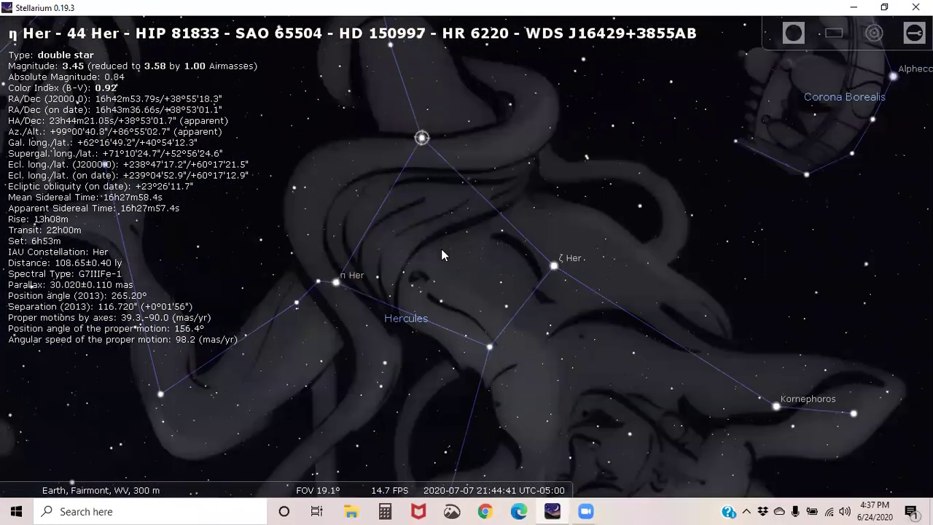
pyautogui.scroll(3, 468, 194)
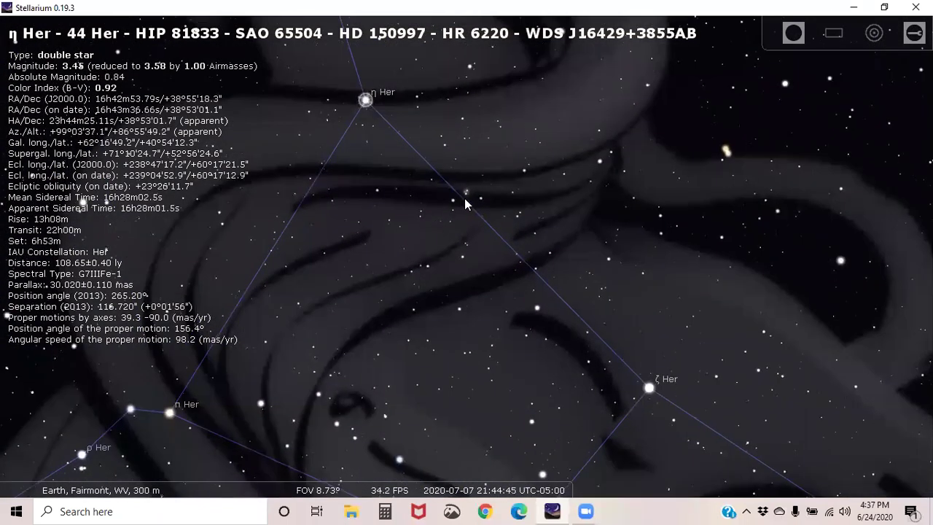
pyautogui.scroll(3, 464, 193)
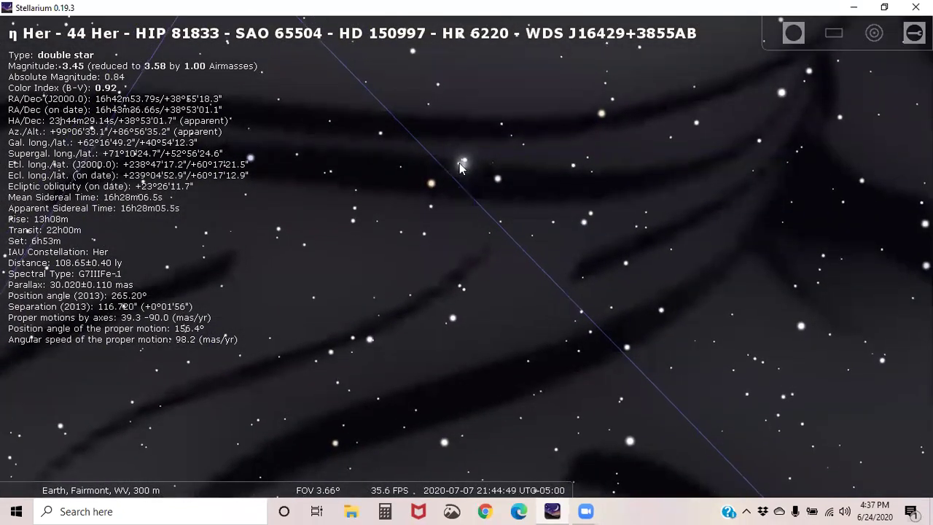
pyautogui.scroll(2, 458, 213)
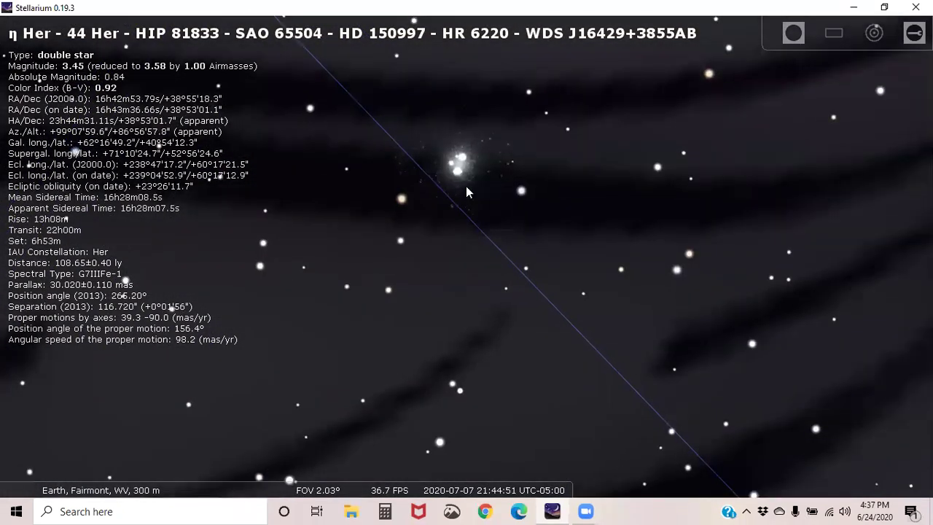
pyautogui.scroll(3, 465, 164)
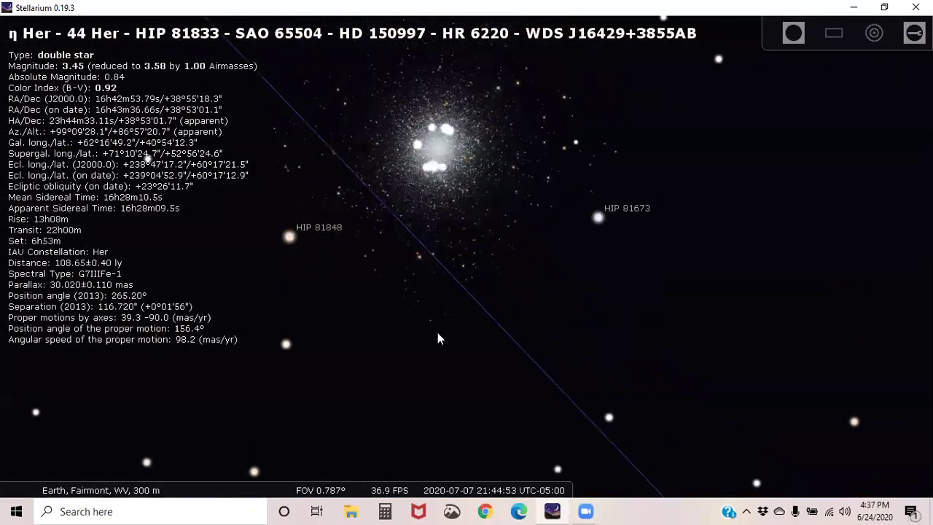
pyautogui.scroll(2, 439, 233)
pyautogui.moveTo(411, 192); pyautogui.dragTo(422, 258)
# Select the M13 Great Star Cluster to show its details and centre it
pyautogui.click(427, 229)
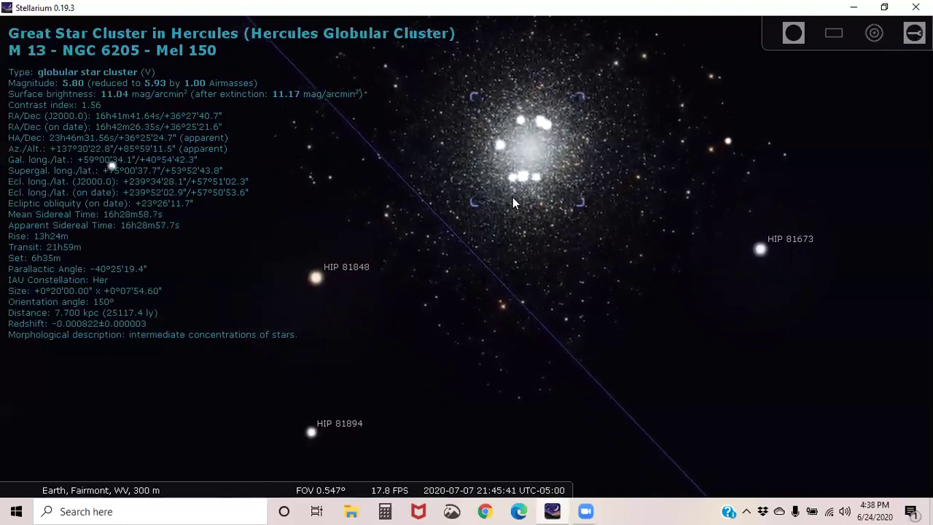
pyautogui.moveTo(525, 197); pyautogui.dragTo(439, 342)
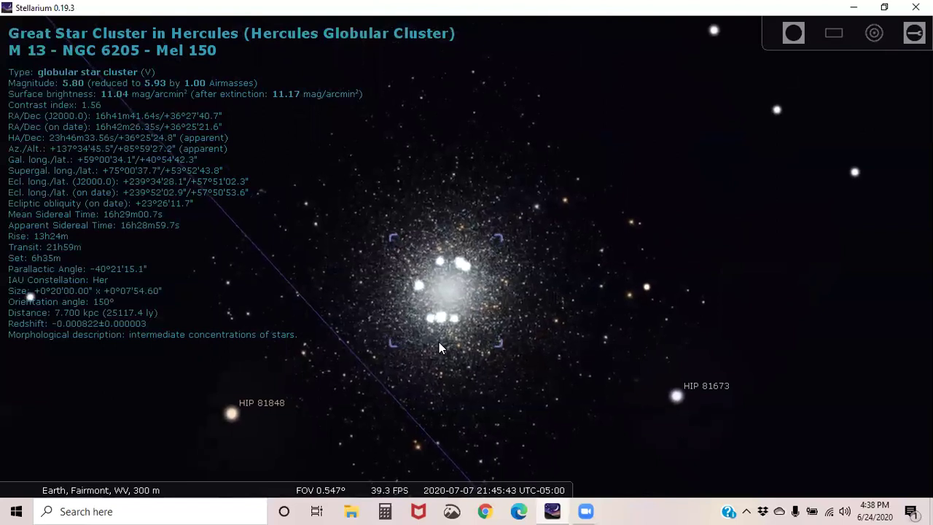